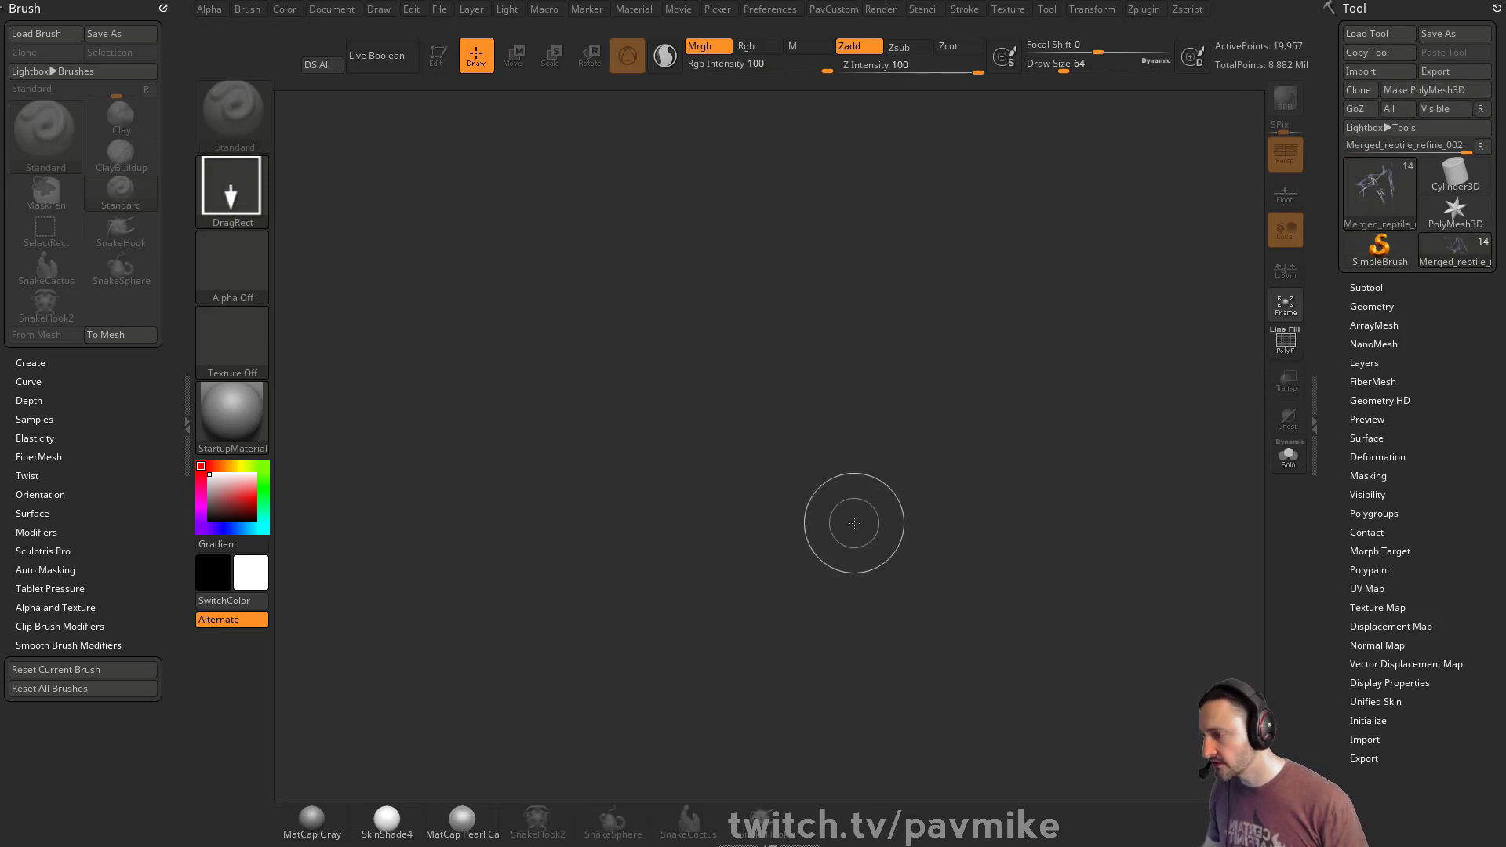
- Place the reptile bust on the empty canvas and switch it into Edit mode
{"action": "left_click_drag", "start_coordinate": [714, 483], "coordinate": [754, 598]}
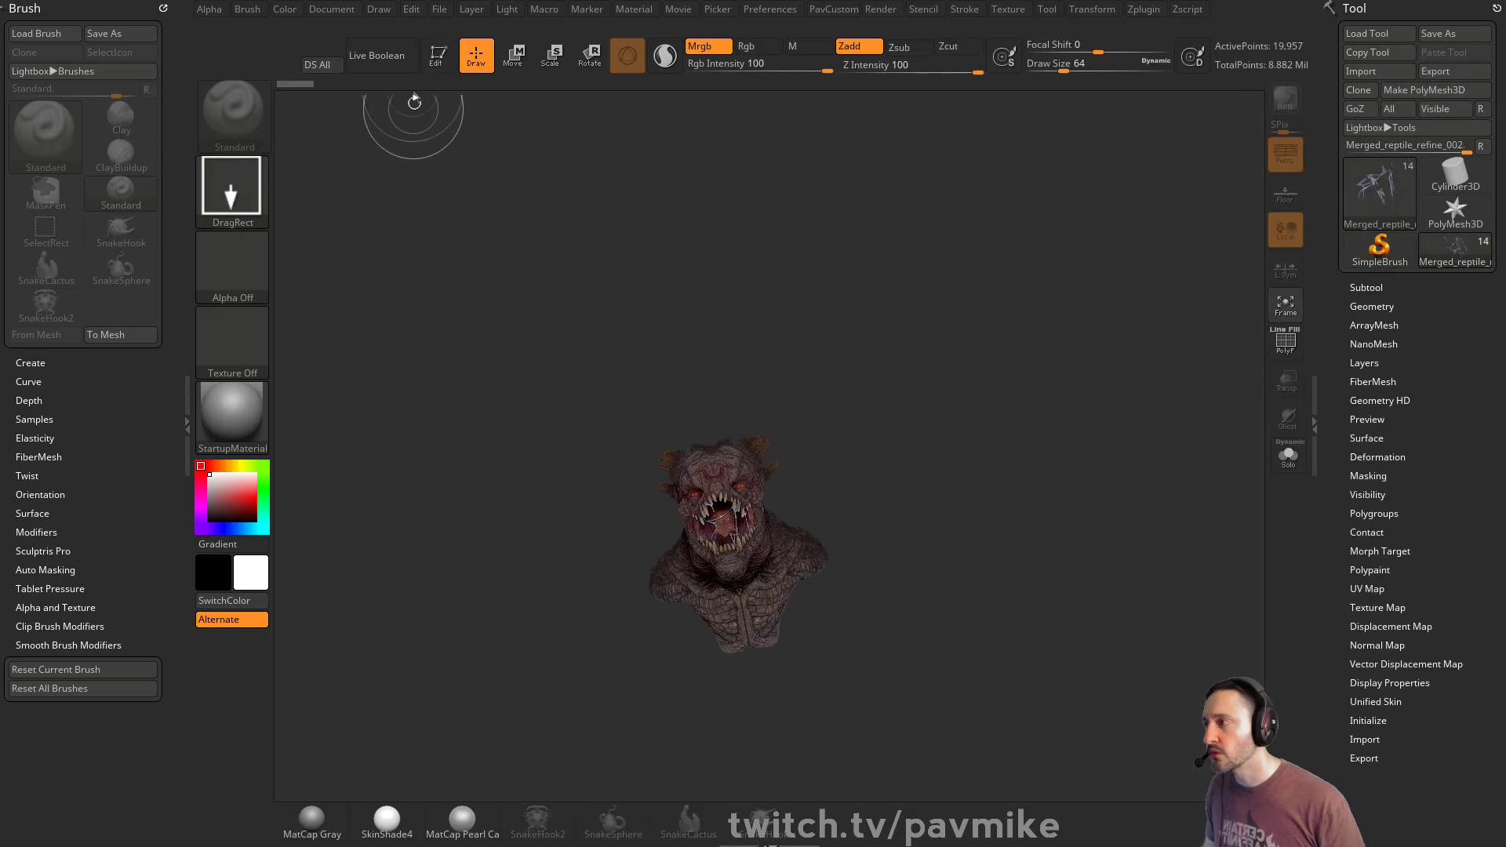
{"action": "key", "text": "t"}
{"action": "left_click_drag", "start_coordinate": [1146, 349], "coordinate": [1121, 369]}
- Make SkinShade4 the current material and show the bust's Subtool list from its first entry
{"action": "left_click", "coordinate": [387, 821]}
{"action": "left_click_drag", "start_coordinate": [975, 469], "coordinate": [1032, 428]}
{"action": "left_click", "coordinate": [1366, 288]}
{"action": "key", "text": "shift+r"}
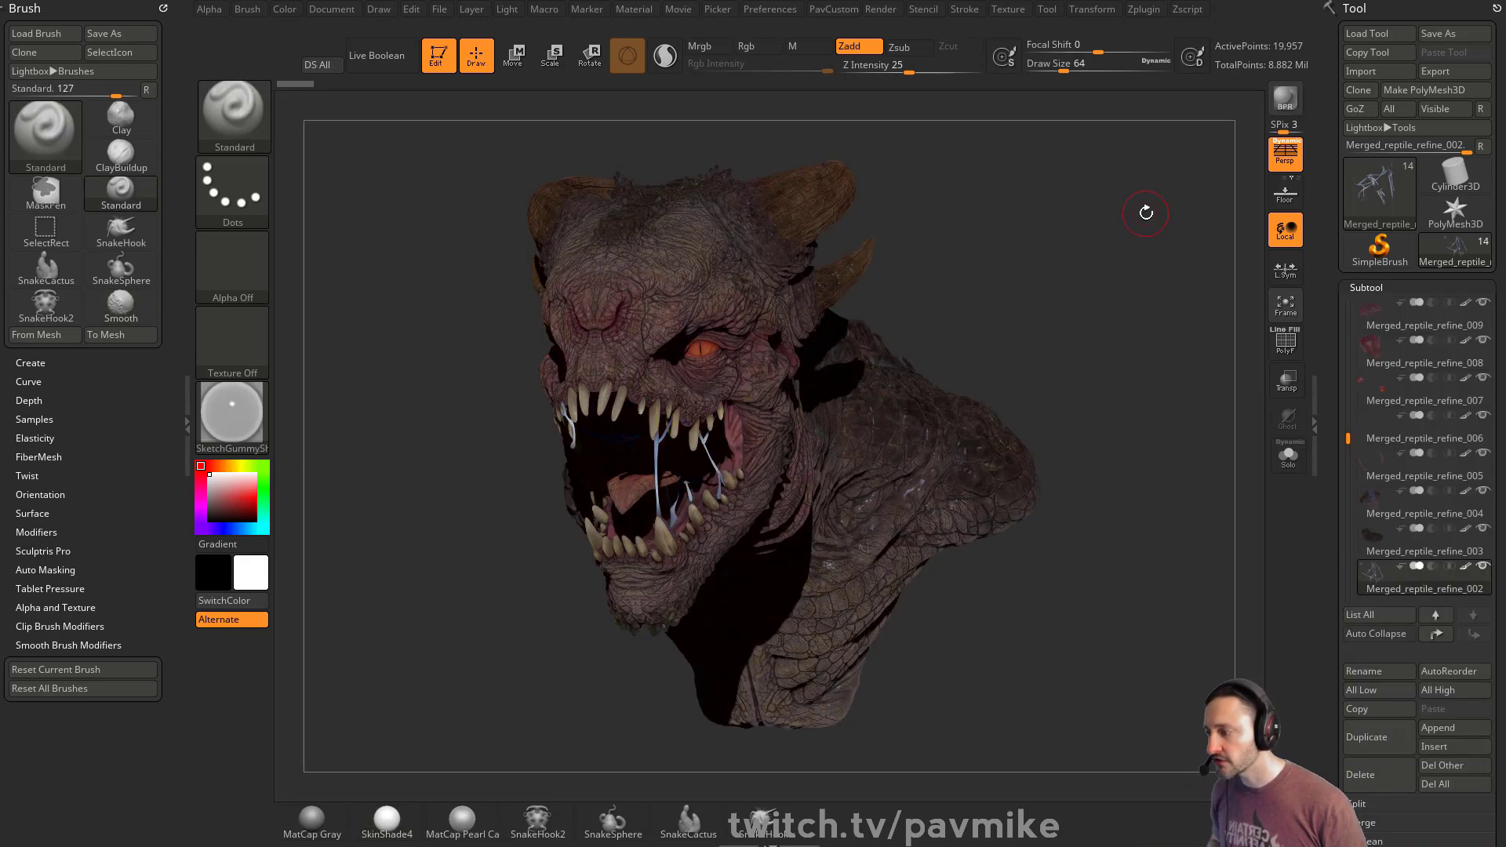
{"action": "left_click", "coordinate": [387, 820]}
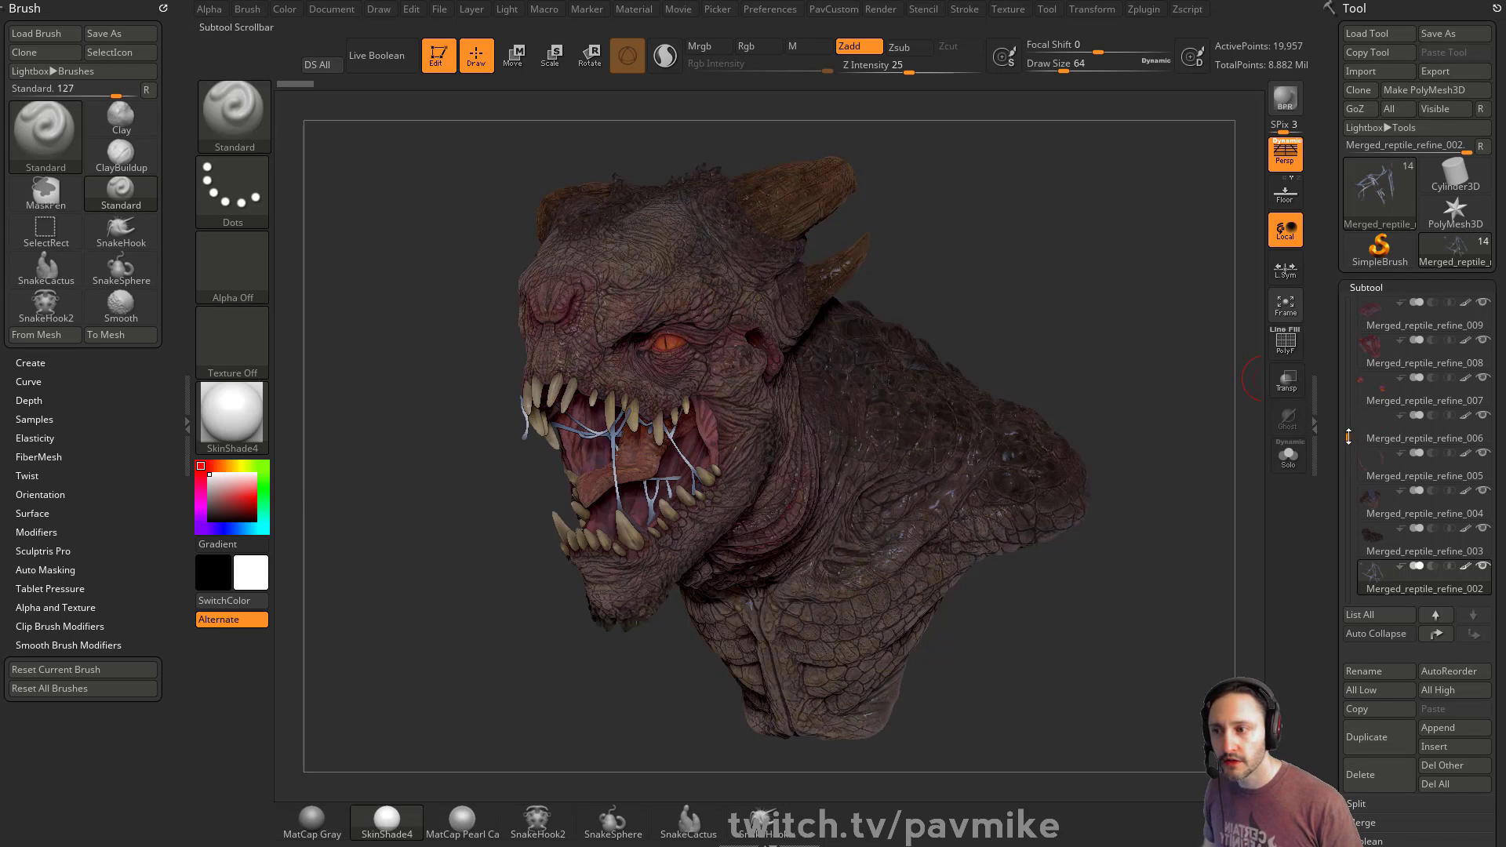
{"action": "left_click_drag", "start_coordinate": [1348, 436], "coordinate": [1342, 287]}
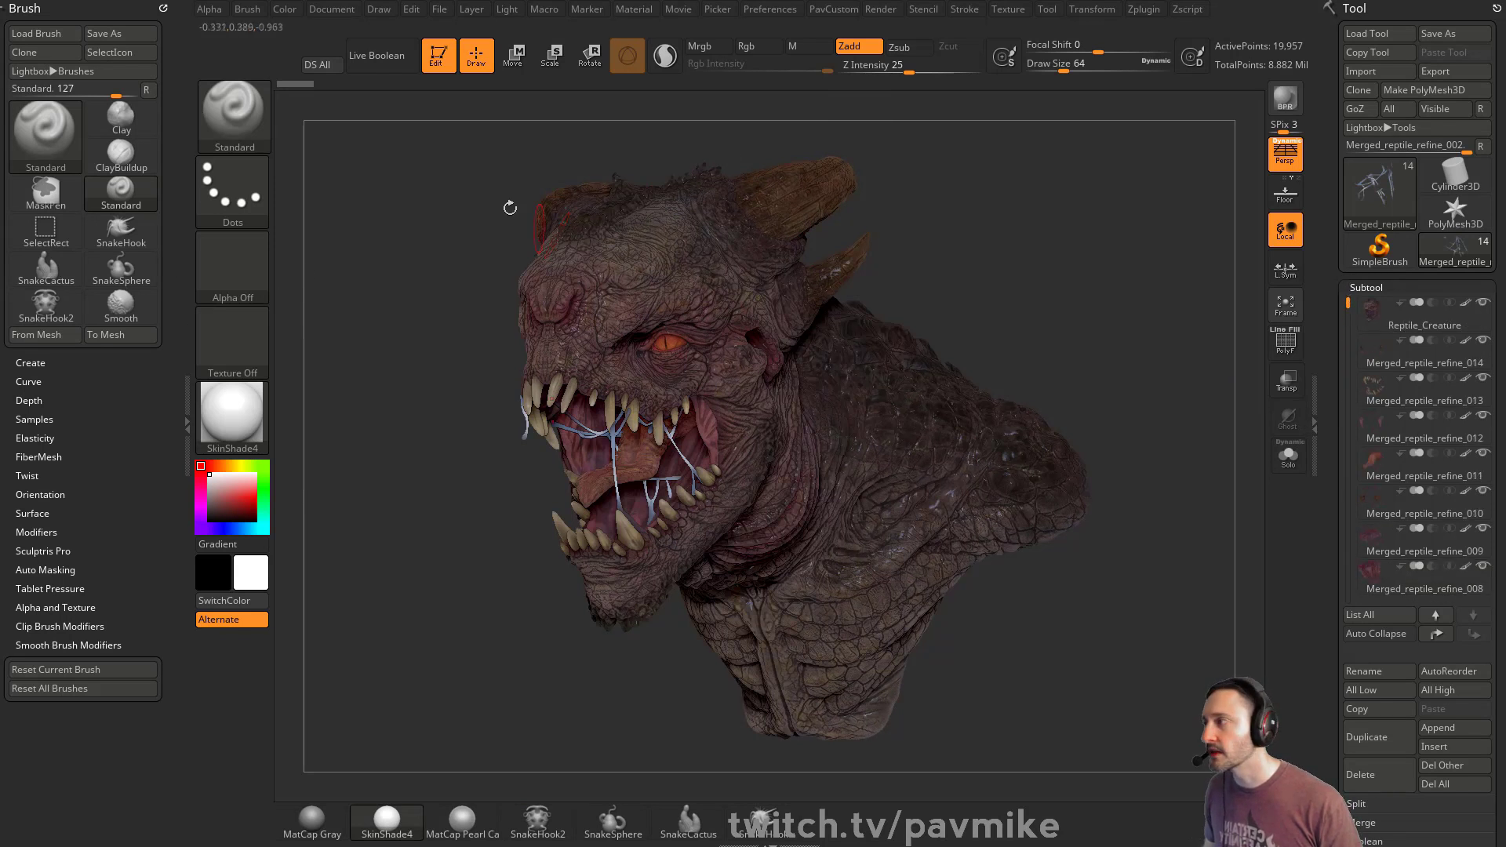
- Replace the docked Brush palette with Zplugin and use SubTool Master's Fill to apply only the SkinShade4 material to all visible subtools
{"action": "left_click", "coordinate": [164, 8]}
{"action": "left_click", "coordinate": [1144, 8]}
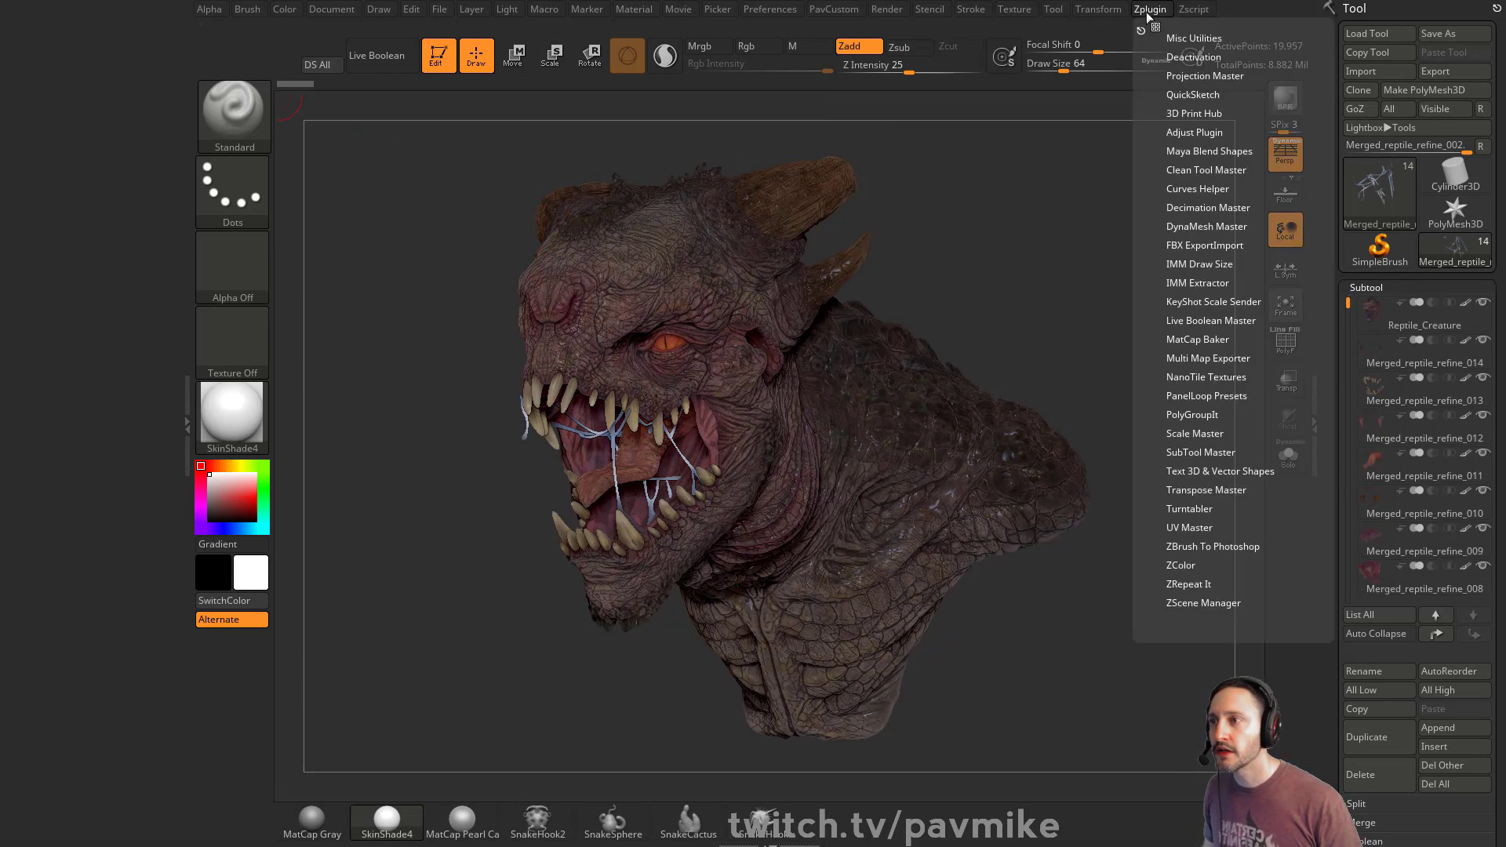
{"action": "left_click_drag", "start_coordinate": [1136, 10], "coordinate": [97, 187]}
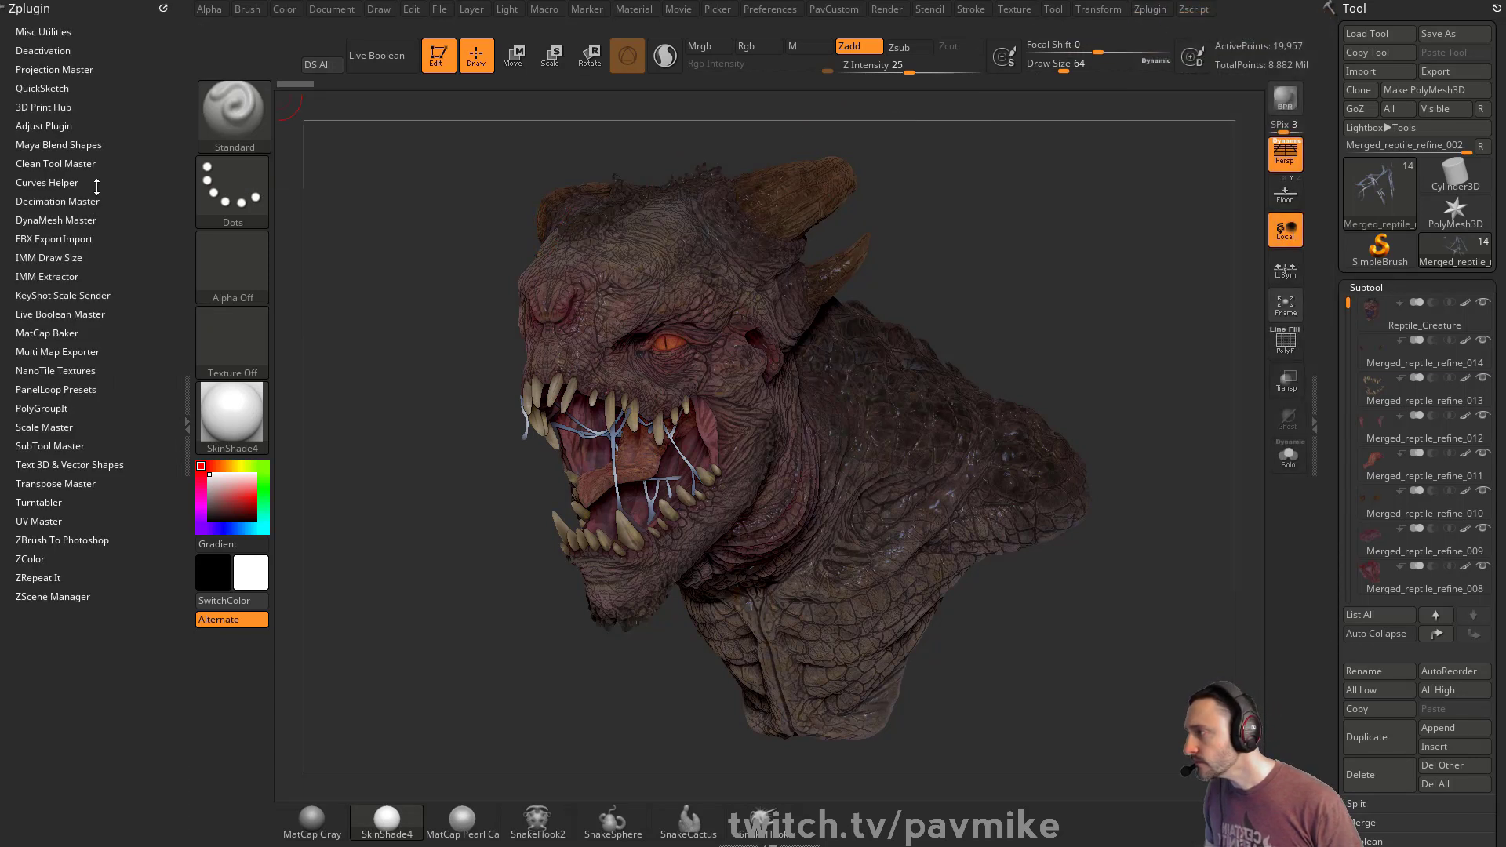
{"action": "left_click", "coordinate": [39, 446]}
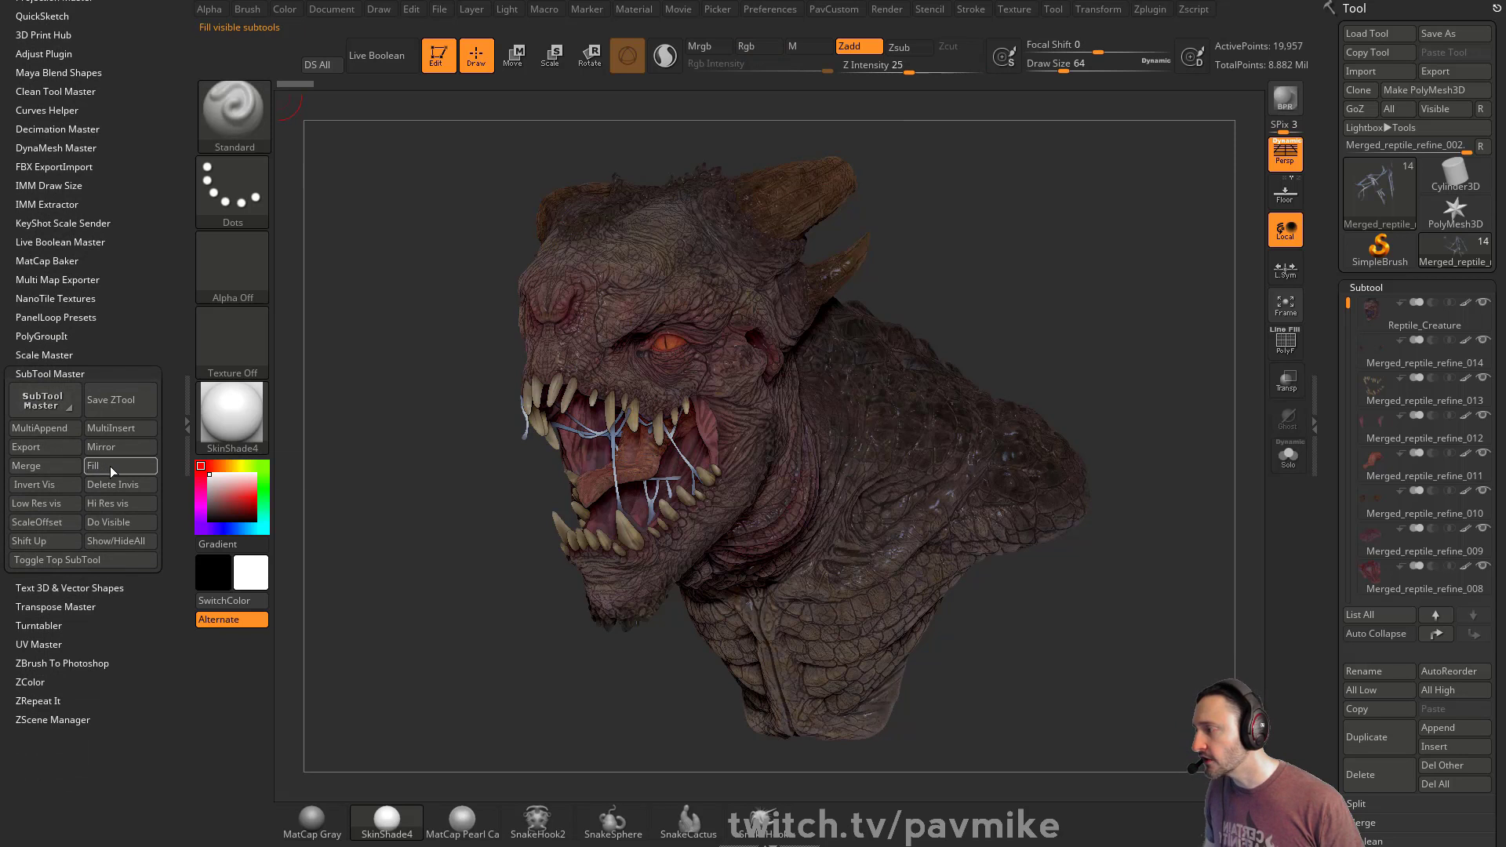
{"action": "left_click", "coordinate": [114, 467]}
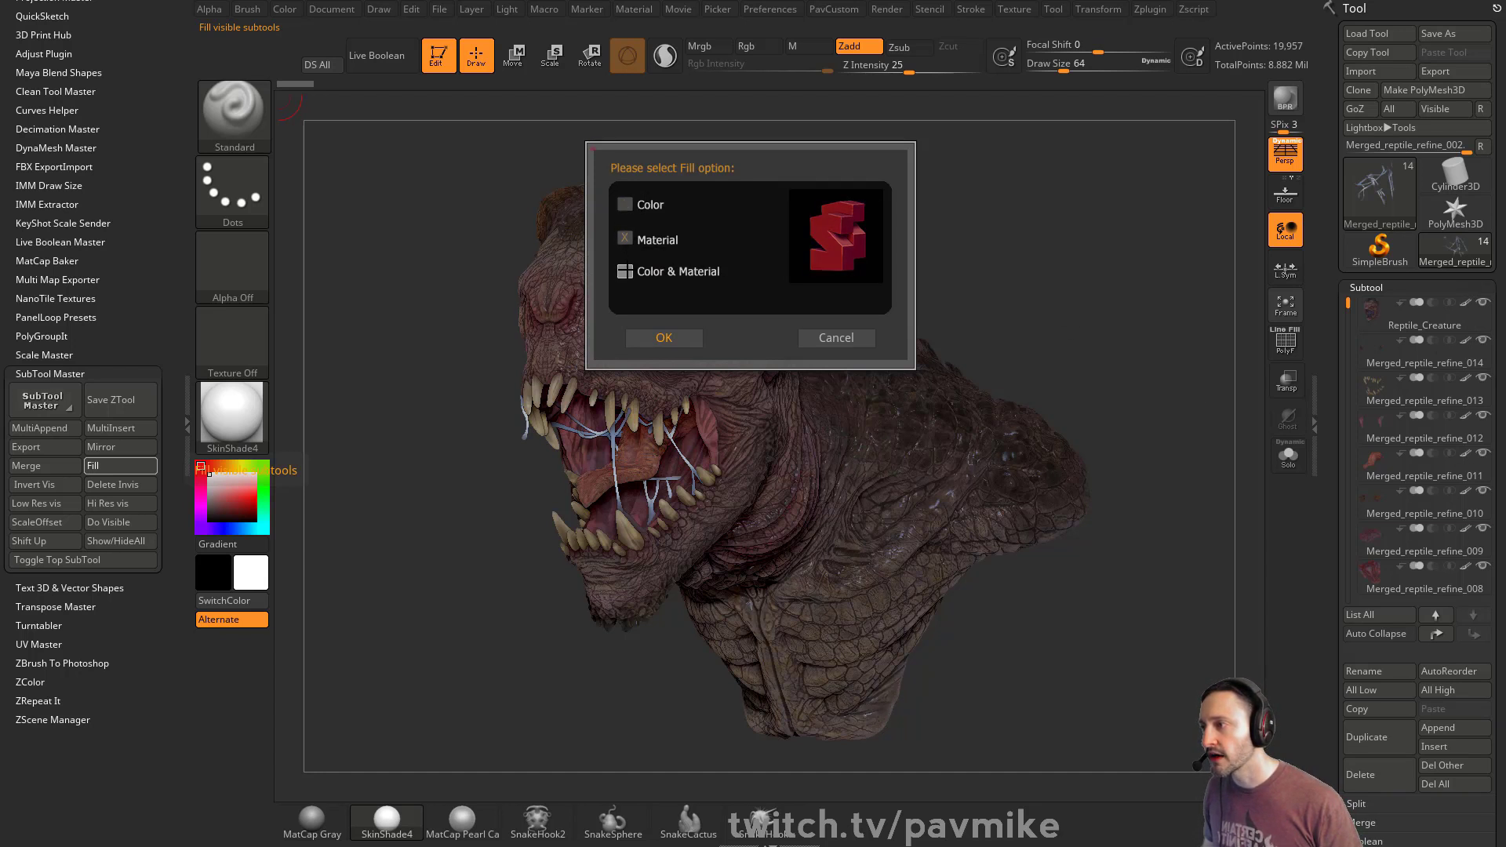
{"action": "left_click", "coordinate": [625, 271]}
{"action": "left_click", "coordinate": [625, 239]}
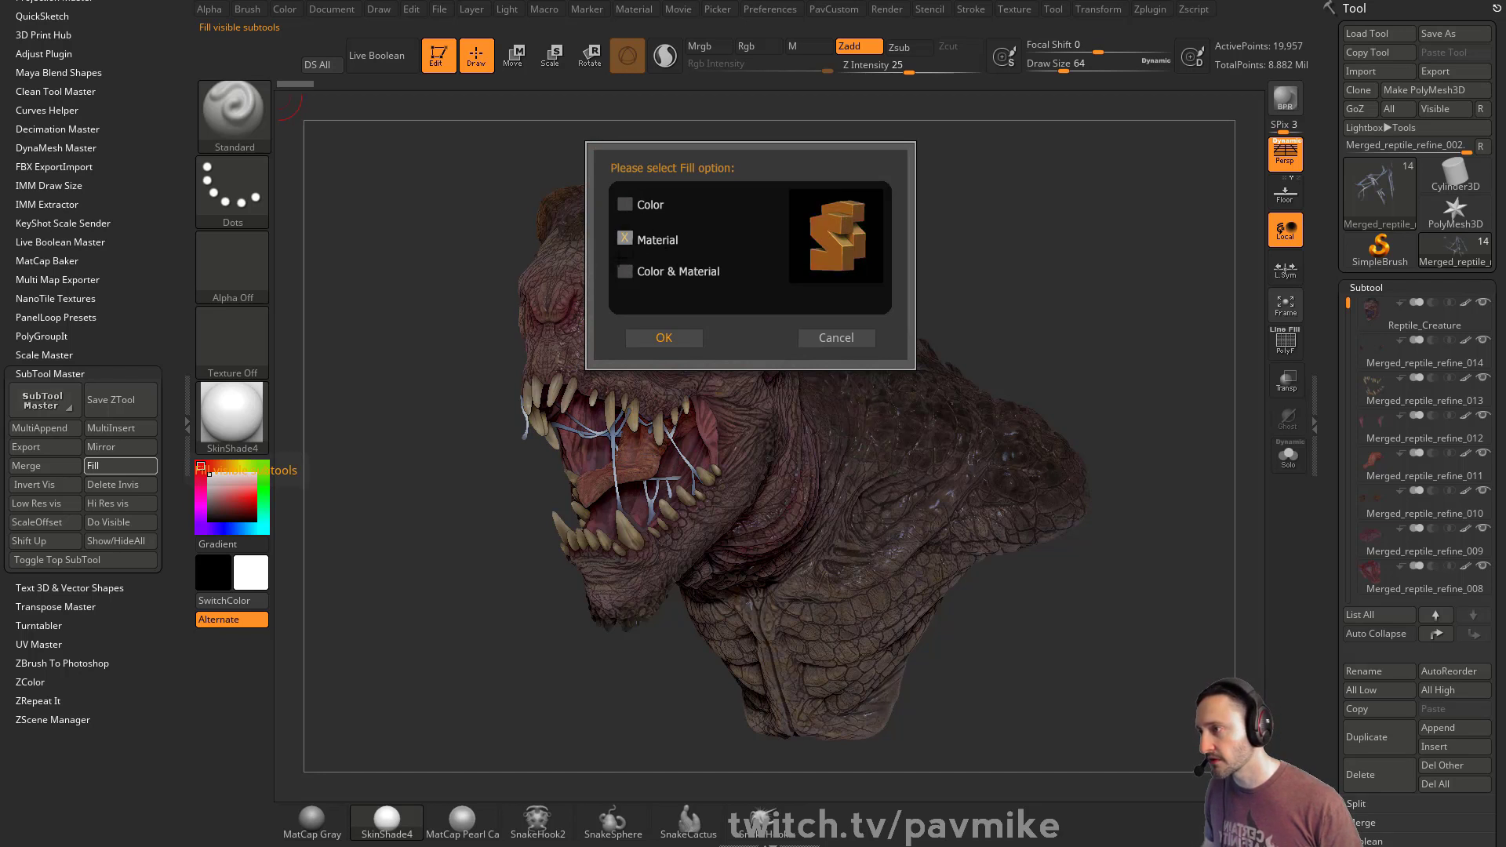
{"action": "left_click", "coordinate": [664, 338]}
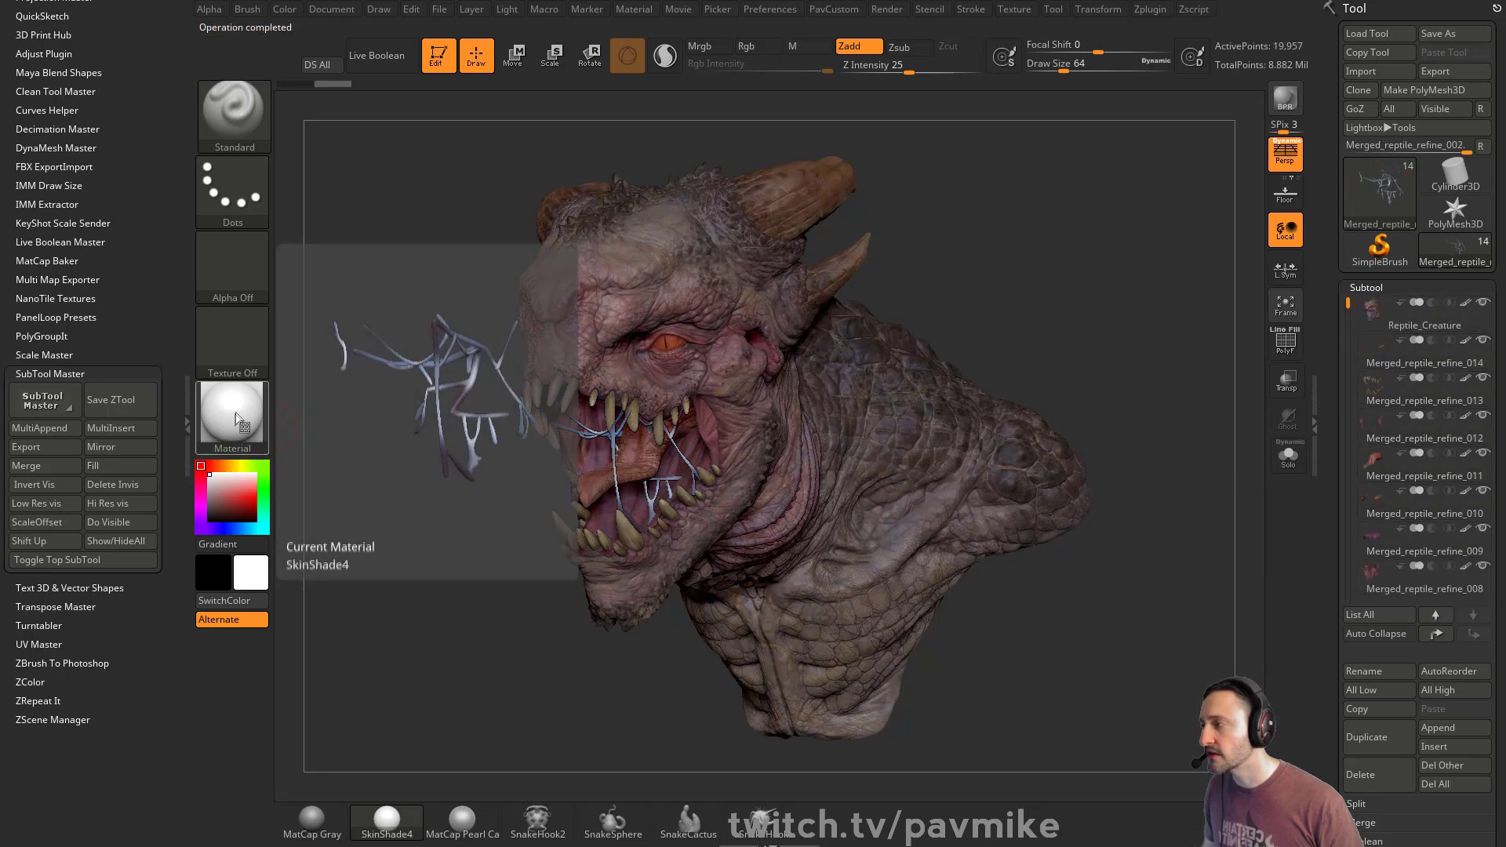
- Replace the docked Zplugin palette with the Material palette and set SkinShade4's Diffuse modifier to 100
{"action": "left_click_drag", "start_coordinate": [160, 53], "coordinate": [160, 407]}
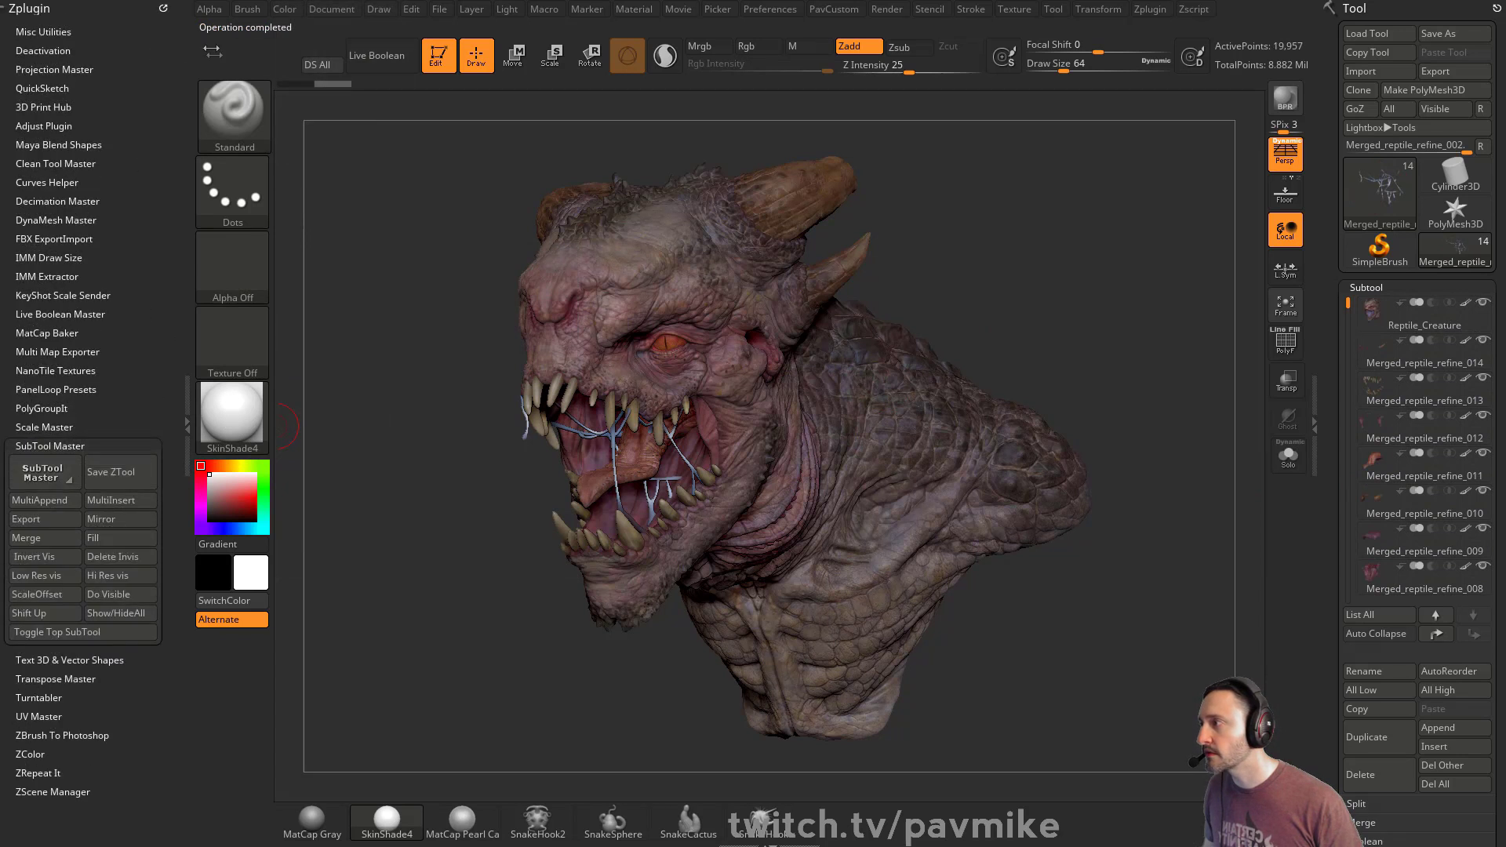
{"action": "left_click", "coordinate": [166, 8]}
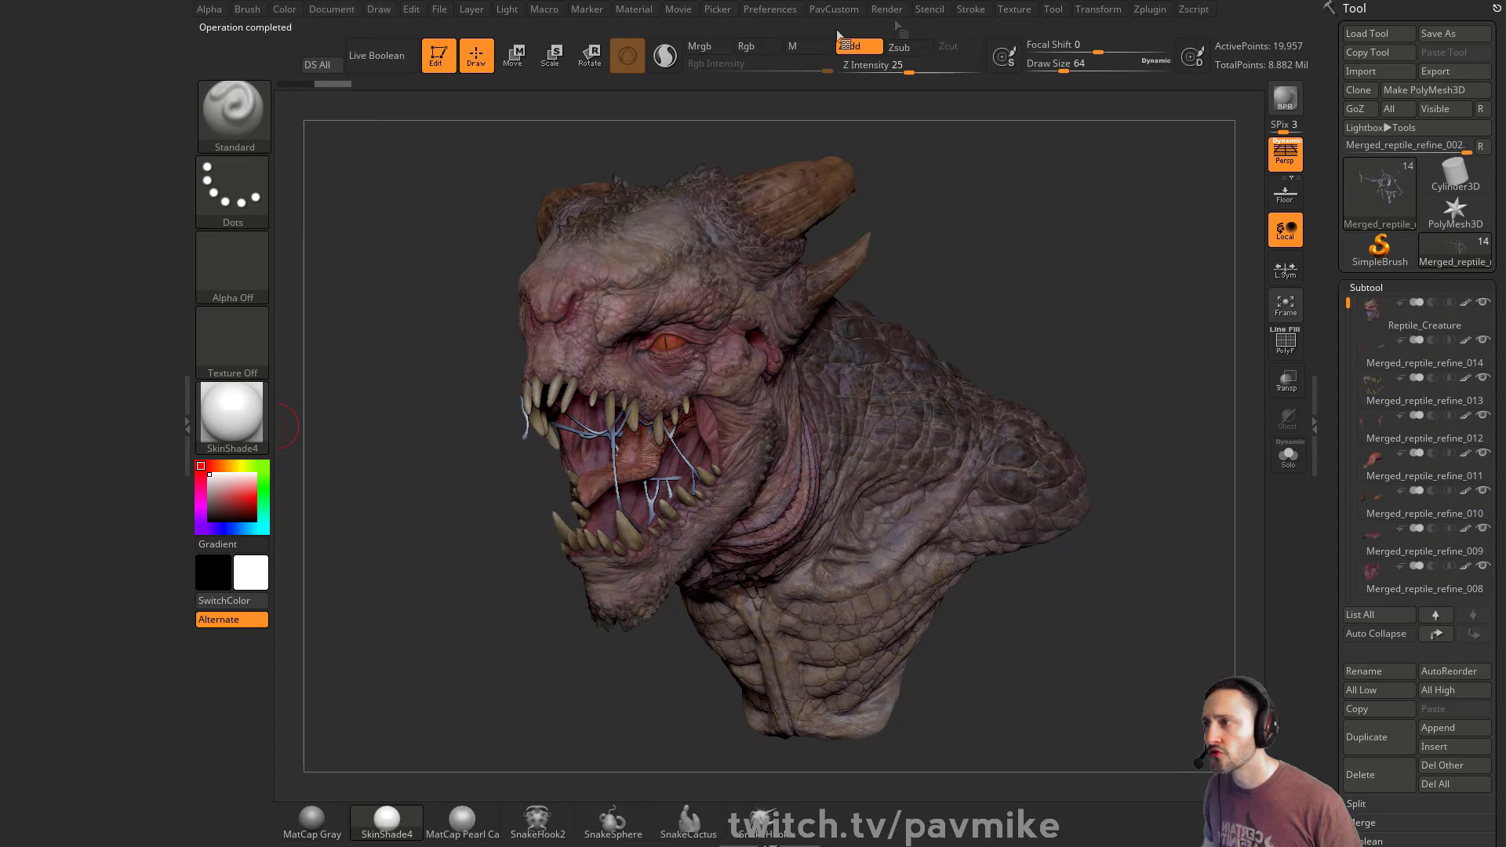
{"action": "left_click", "coordinate": [634, 9]}
{"action": "left_click", "coordinate": [36, 415]}
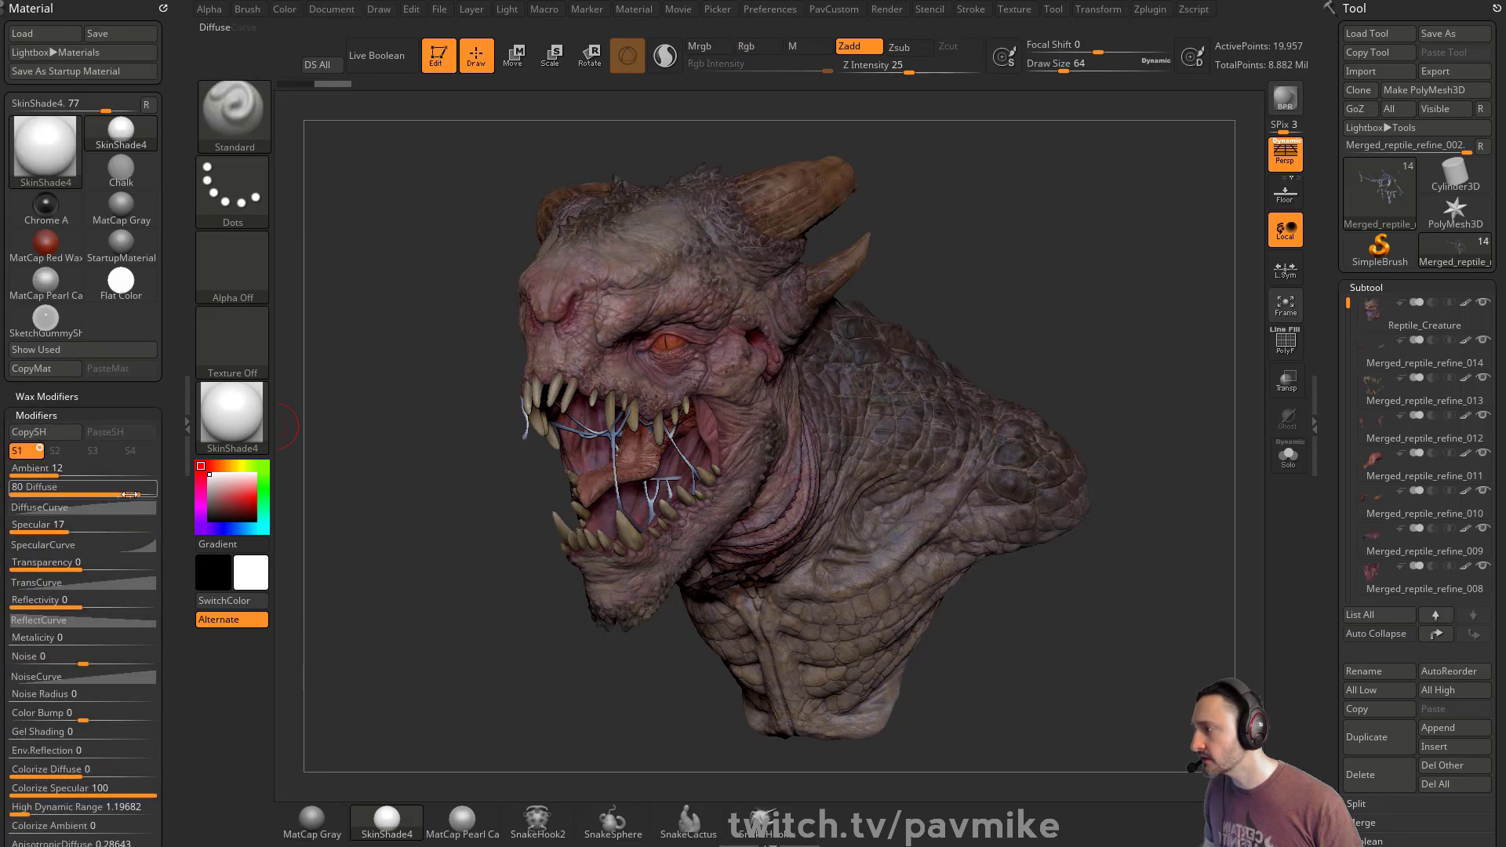
{"action": "left_click_drag", "start_coordinate": [129, 494], "coordinate": [157, 494]}
- Set the brush draw size to 27 and make the torso subtool Merged_reptile_refine_004 active
{"action": "left_click_drag", "start_coordinate": [1012, 259], "coordinate": [611, 392]}
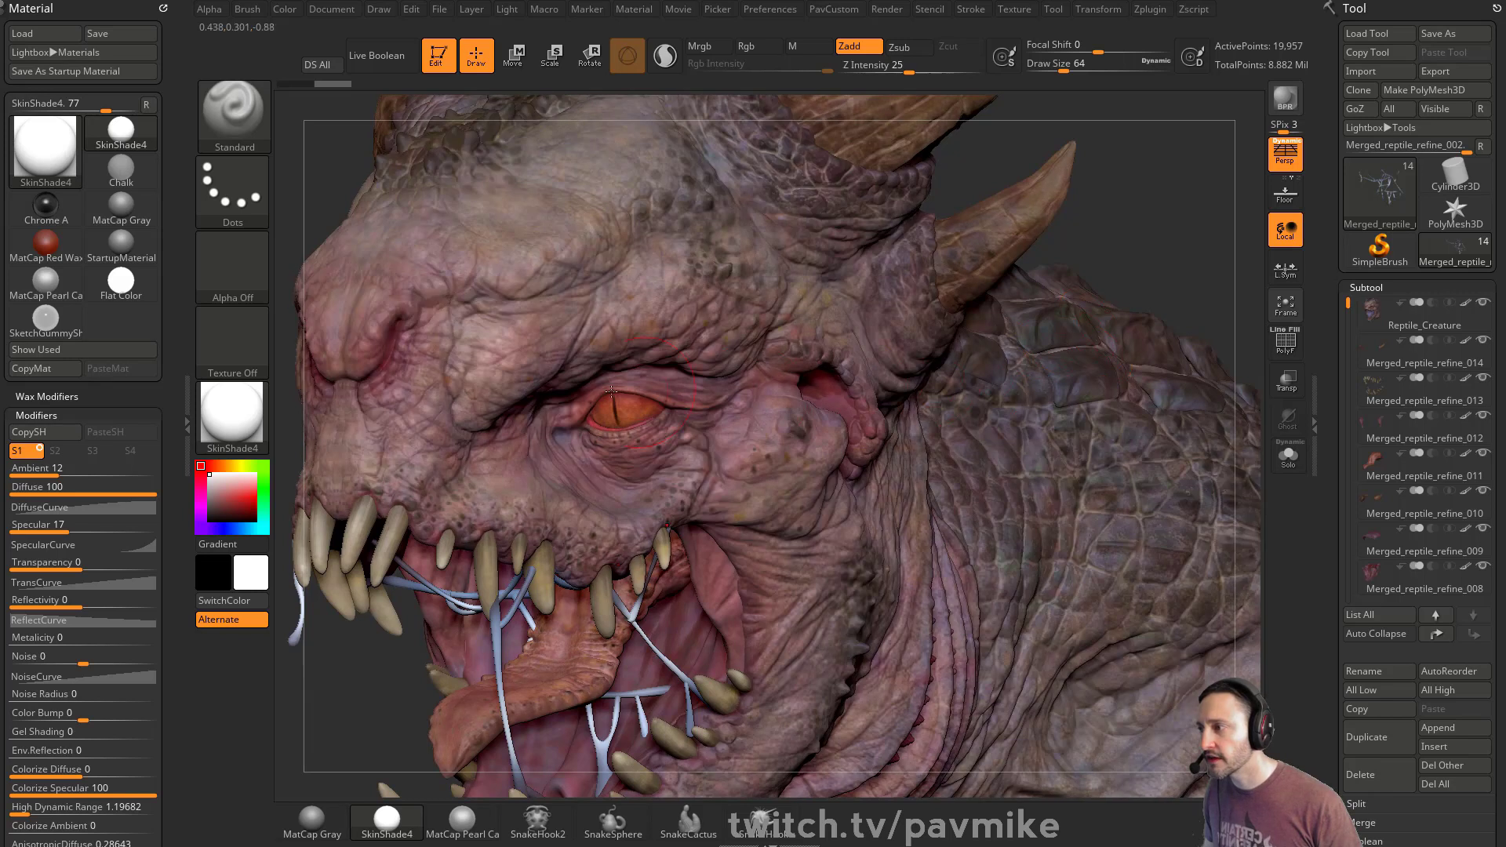
{"action": "key", "text": "s"}
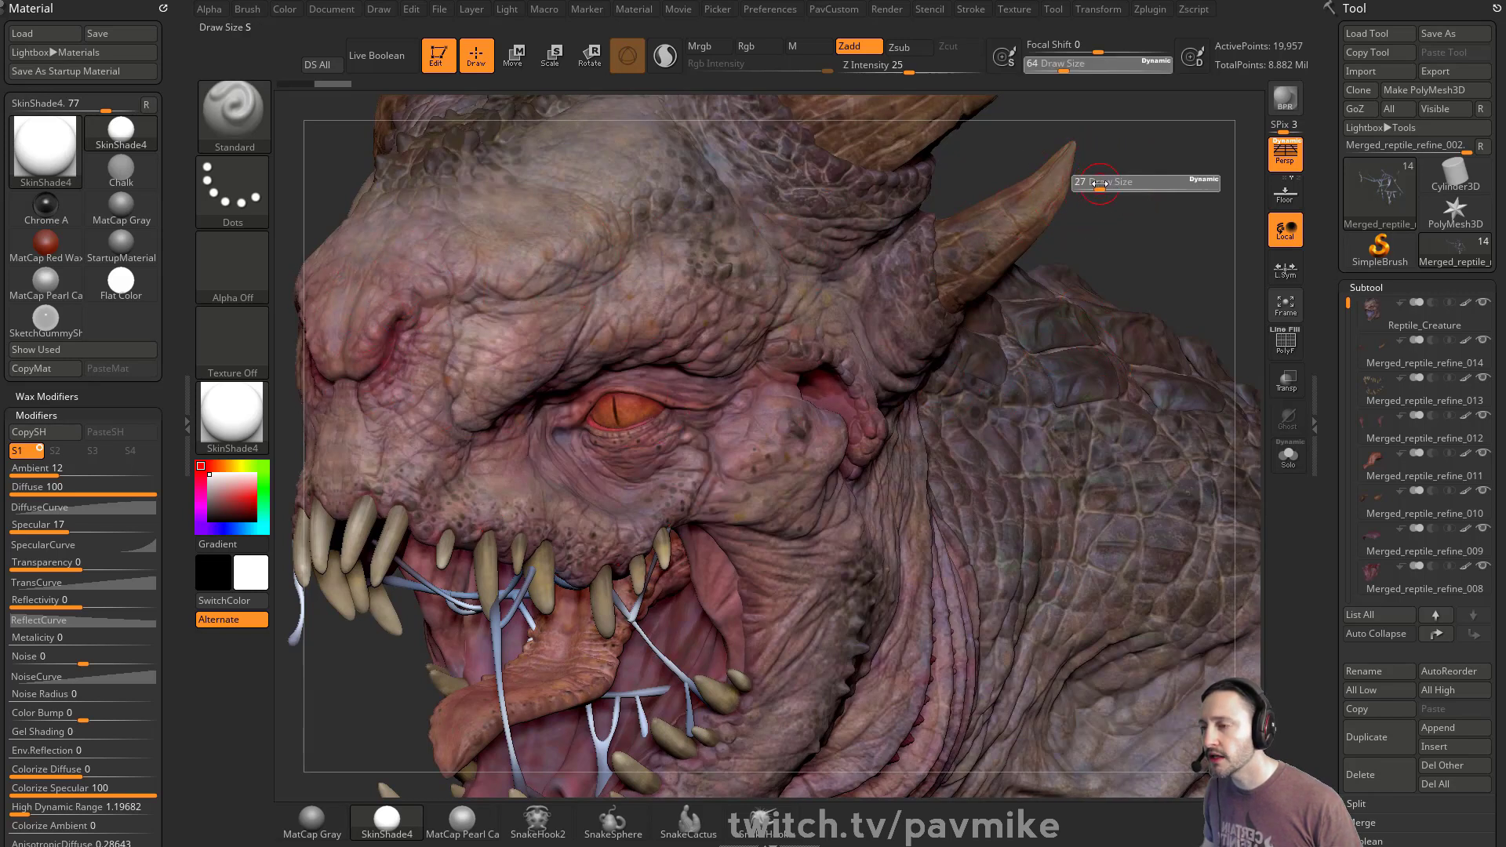
{"action": "left_click_drag", "start_coordinate": [1100, 184], "coordinate": [1071, 99], "text": "alt"}
{"action": "left_click", "coordinate": [948, 451], "text": "alt"}
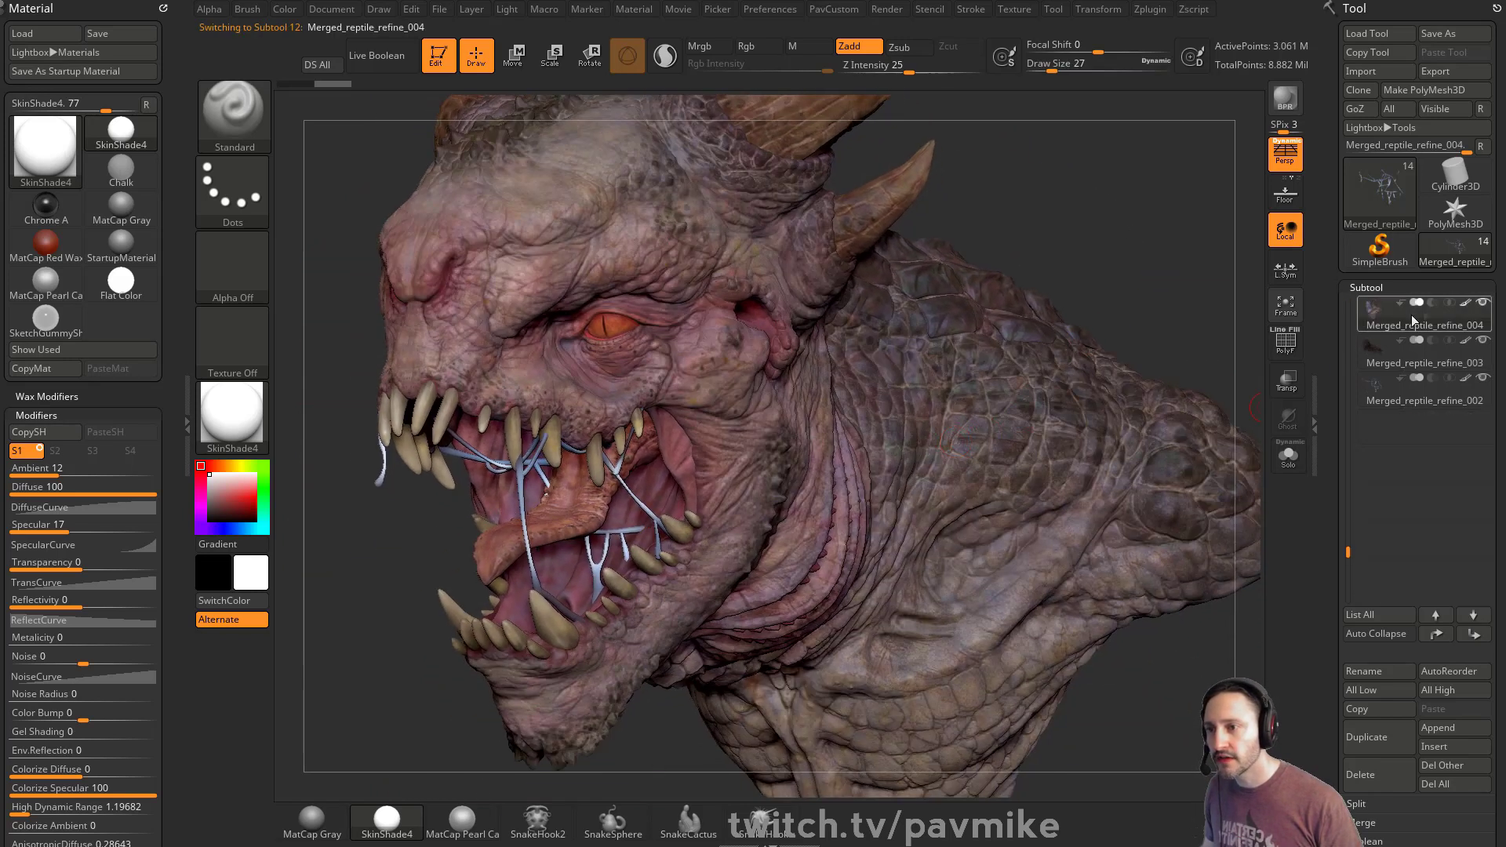
- Turn off polypaint display on all subtools and make StartupMaterial the current material
{"action": "left_click", "coordinate": [1465, 304], "text": "shift"}
{"action": "left_click_drag", "start_coordinate": [1224, 330], "coordinate": [1152, 336]}
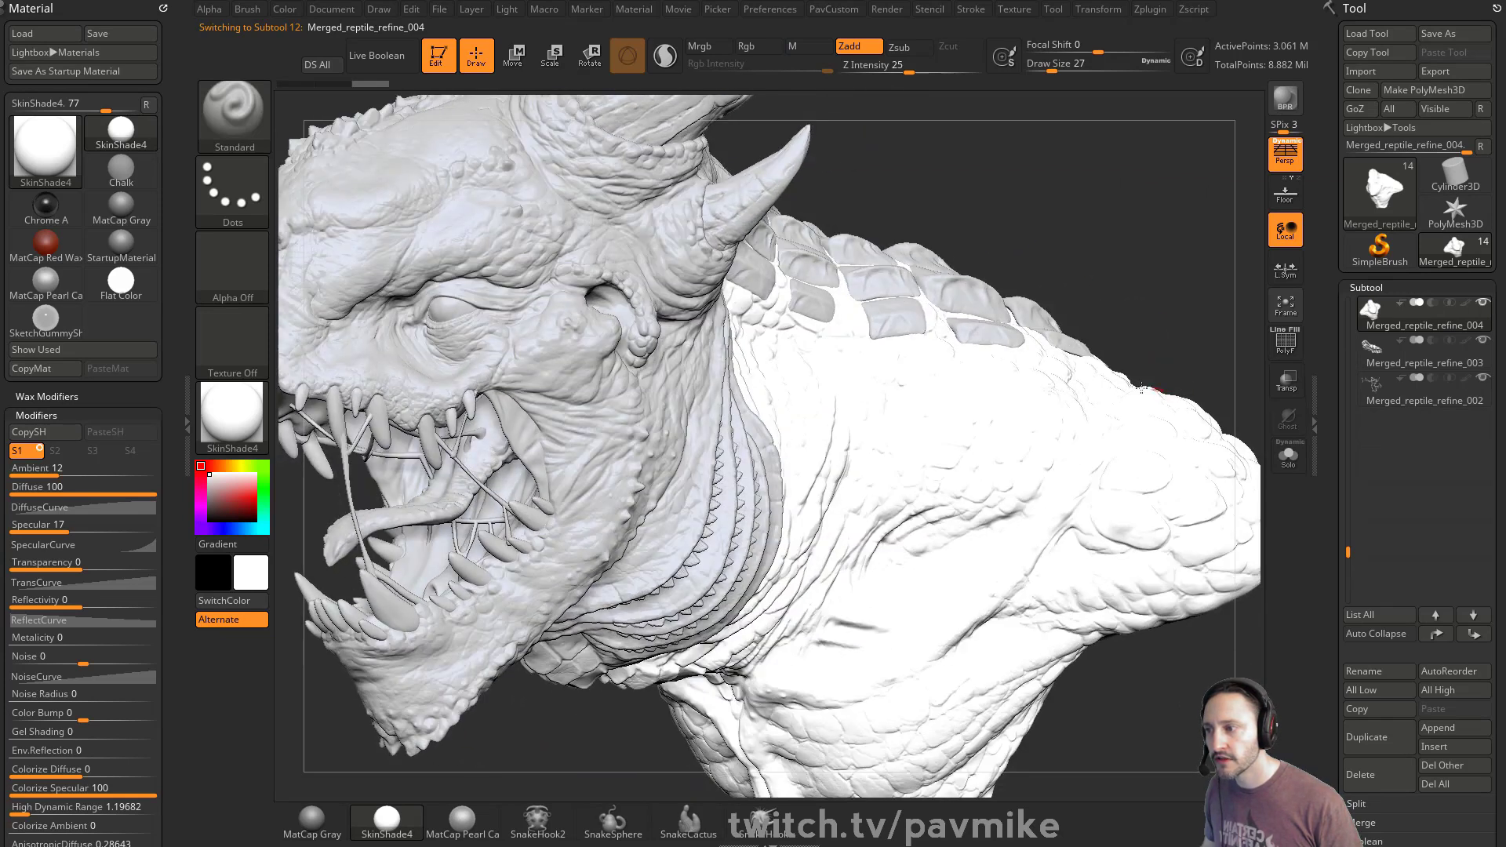
{"action": "left_click", "coordinate": [237, 425]}
{"action": "left_click", "coordinate": [327, 372]}
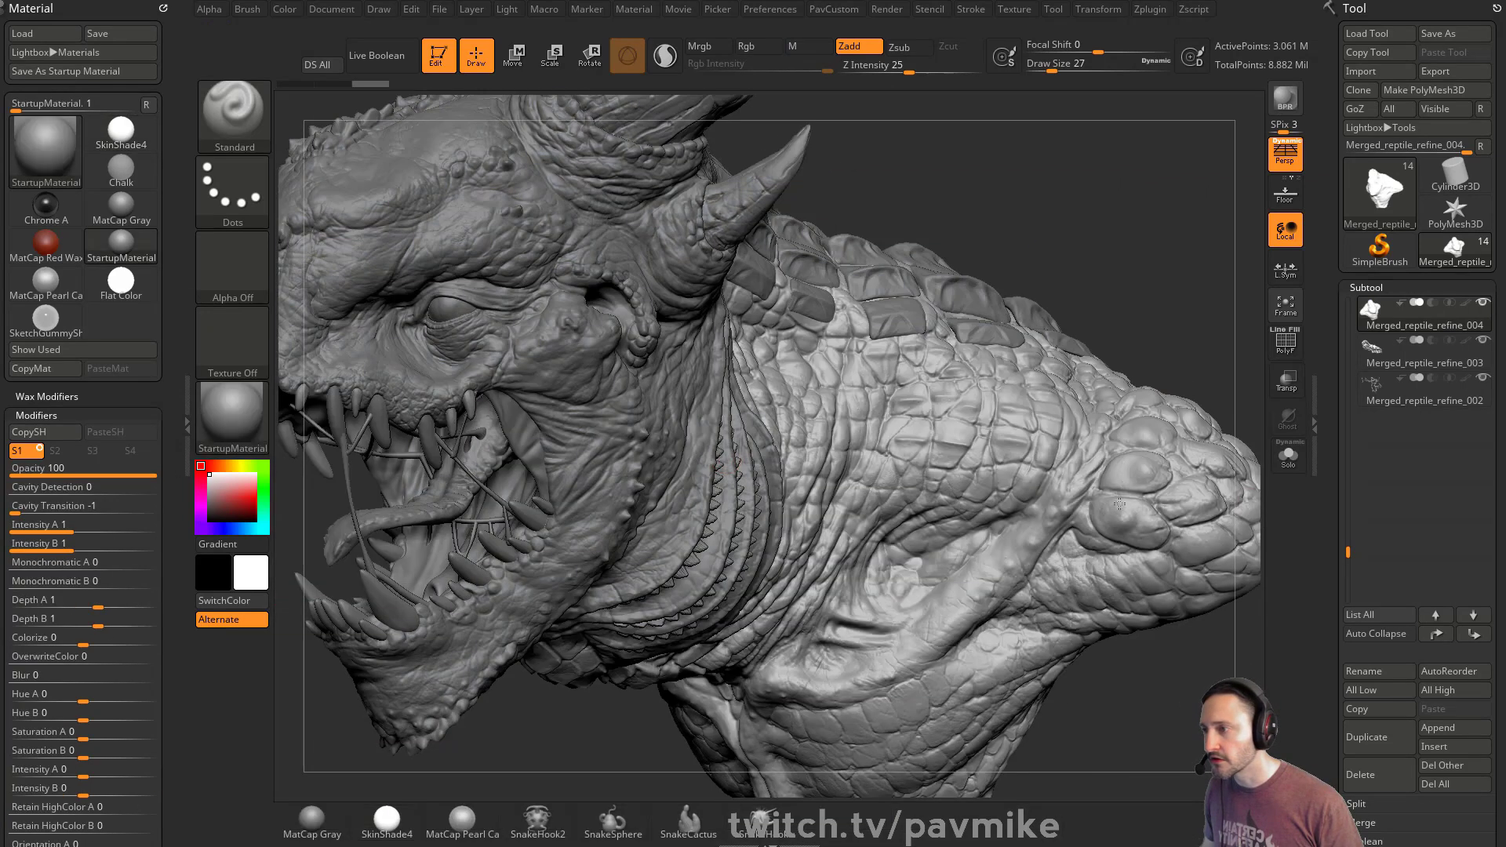
- Mask the torso subtool with Mask By Cavity, keeping Blur at 2 and Intensity at 100
{"action": "left_click_drag", "start_coordinate": [1329, 507], "coordinate": [1371, 344]}
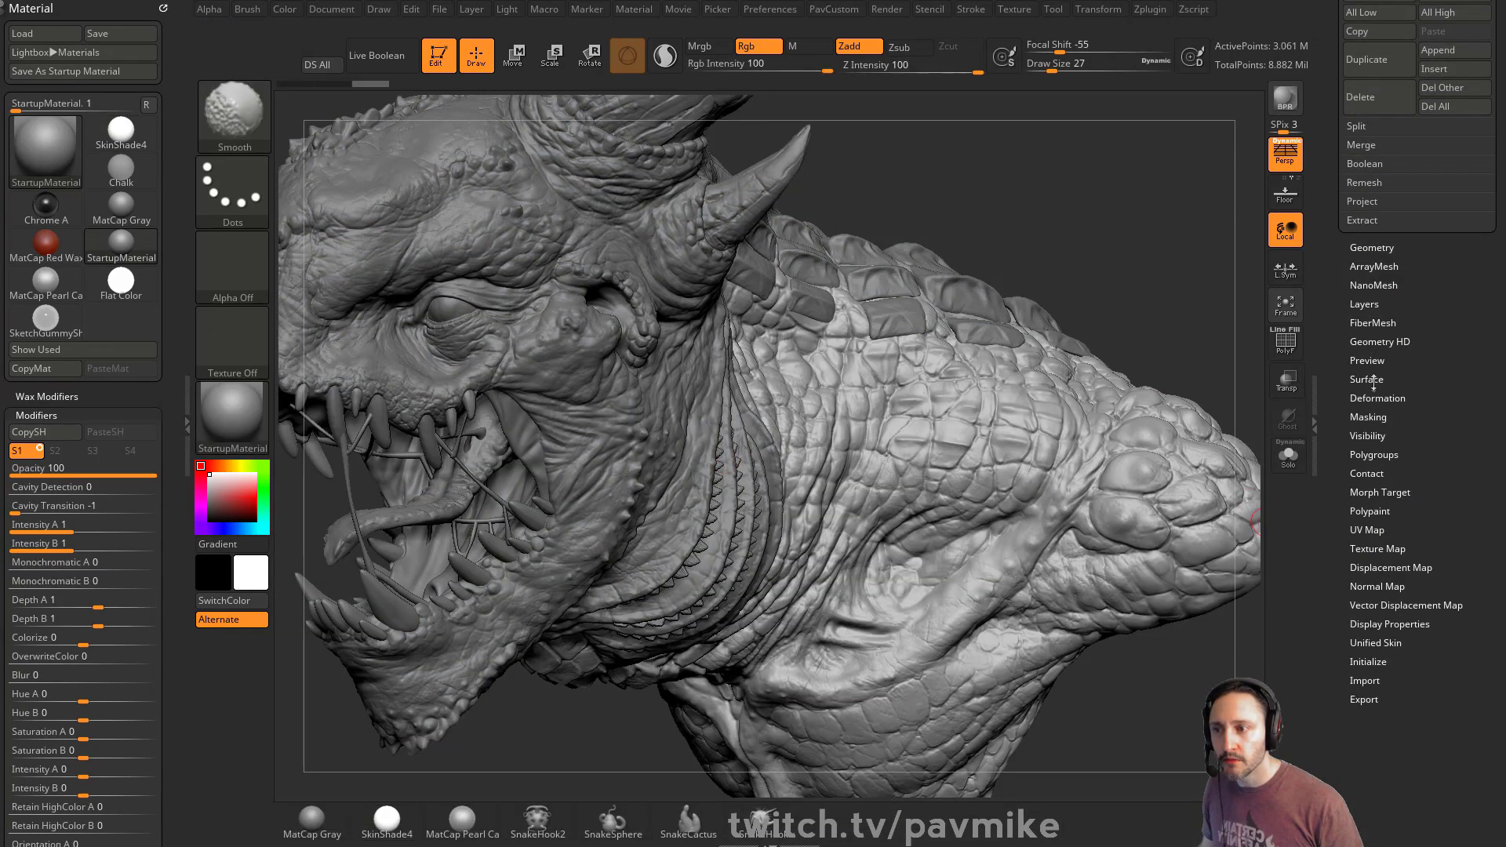
{"action": "left_click", "coordinate": [1368, 416]}
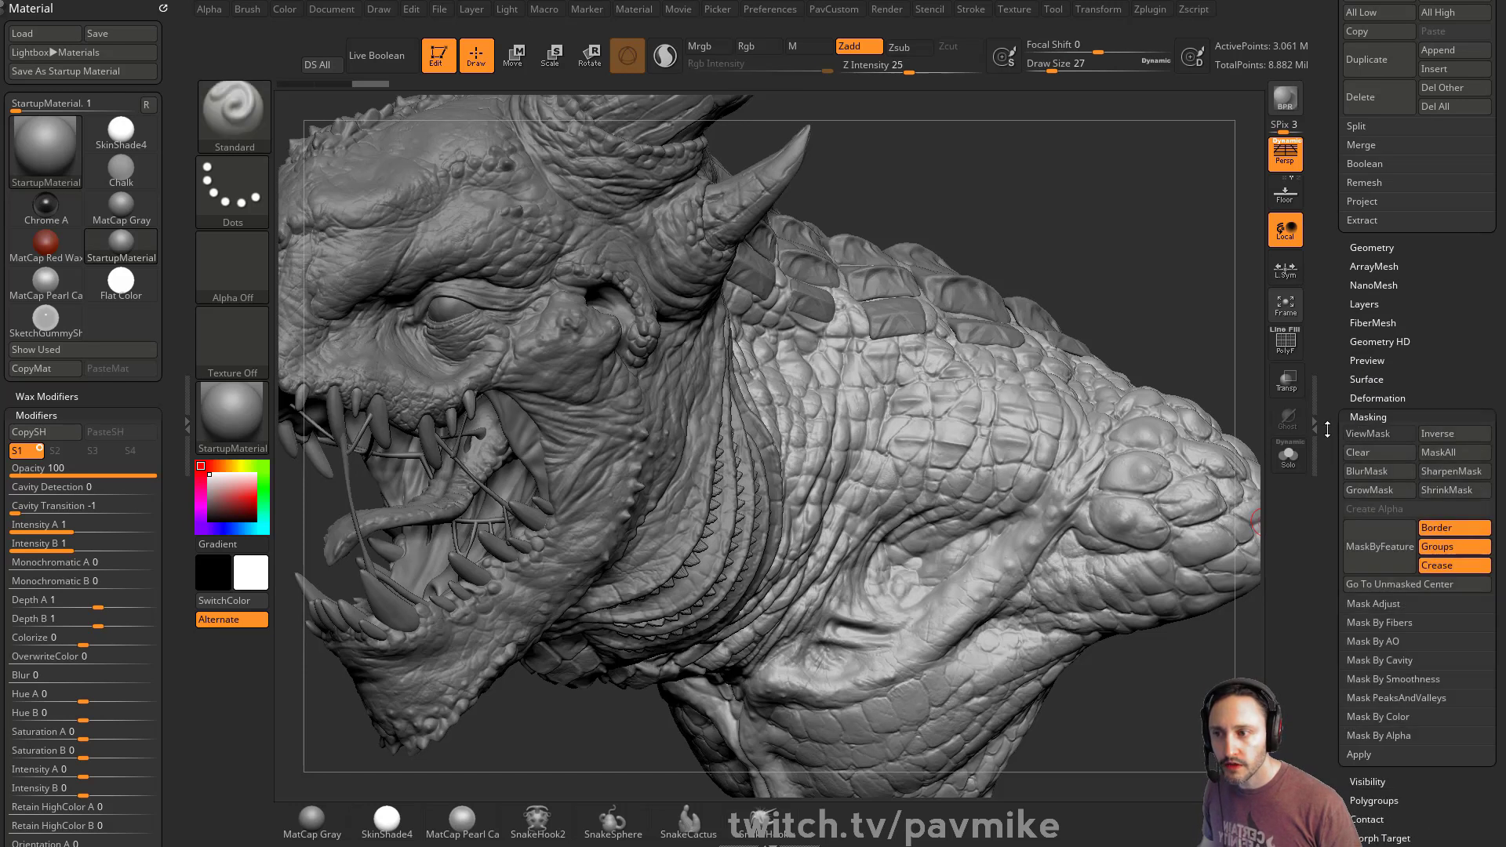
{"action": "scroll", "coordinate": [1368, 416], "scroll_direction": "down", "scroll_amount": 2}
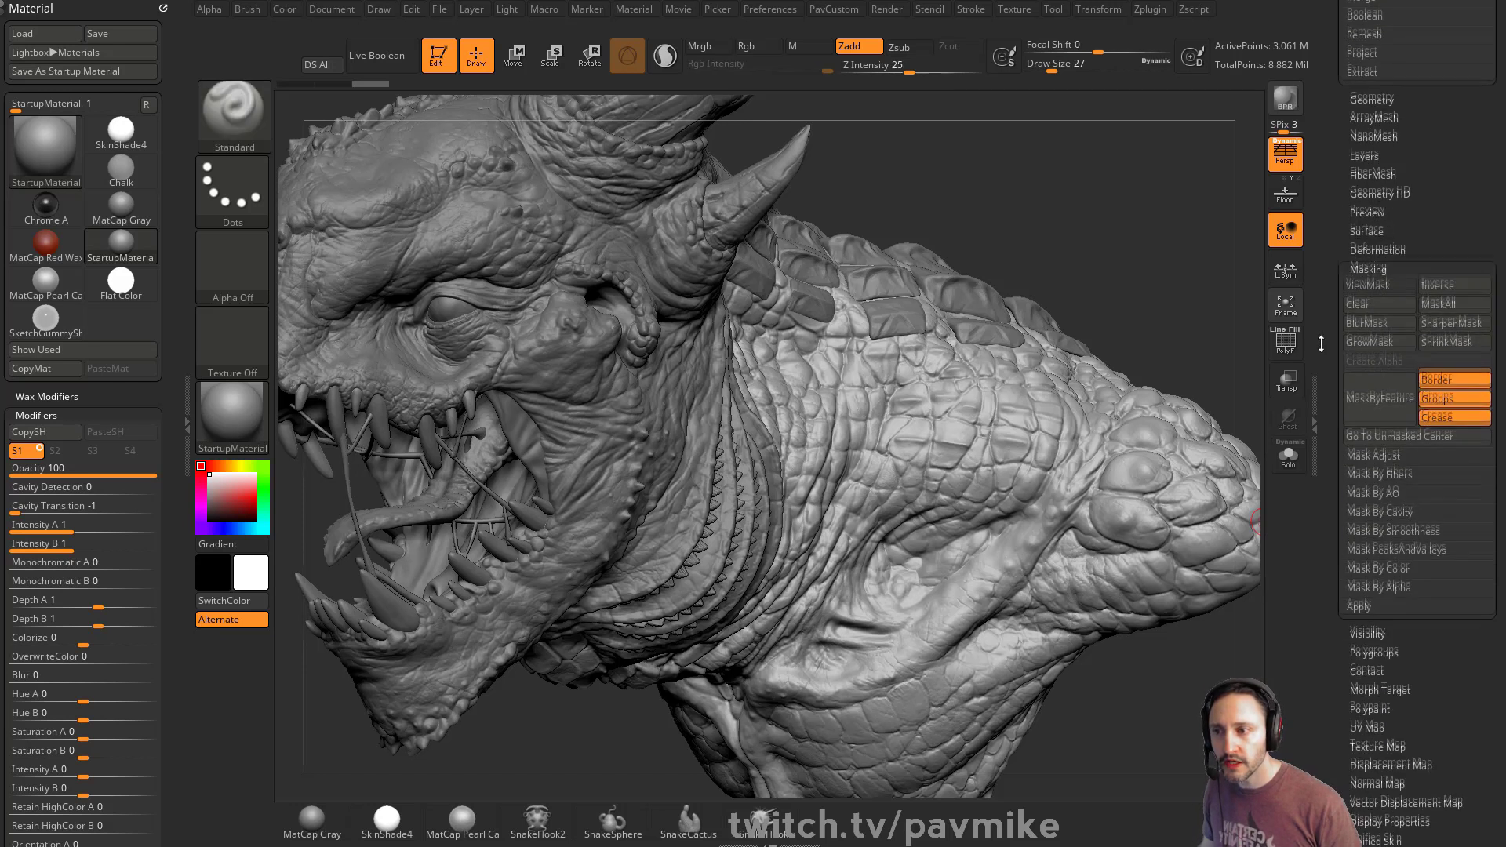
{"action": "left_click", "coordinate": [1380, 508]}
{"action": "left_click", "coordinate": [1371, 436]}
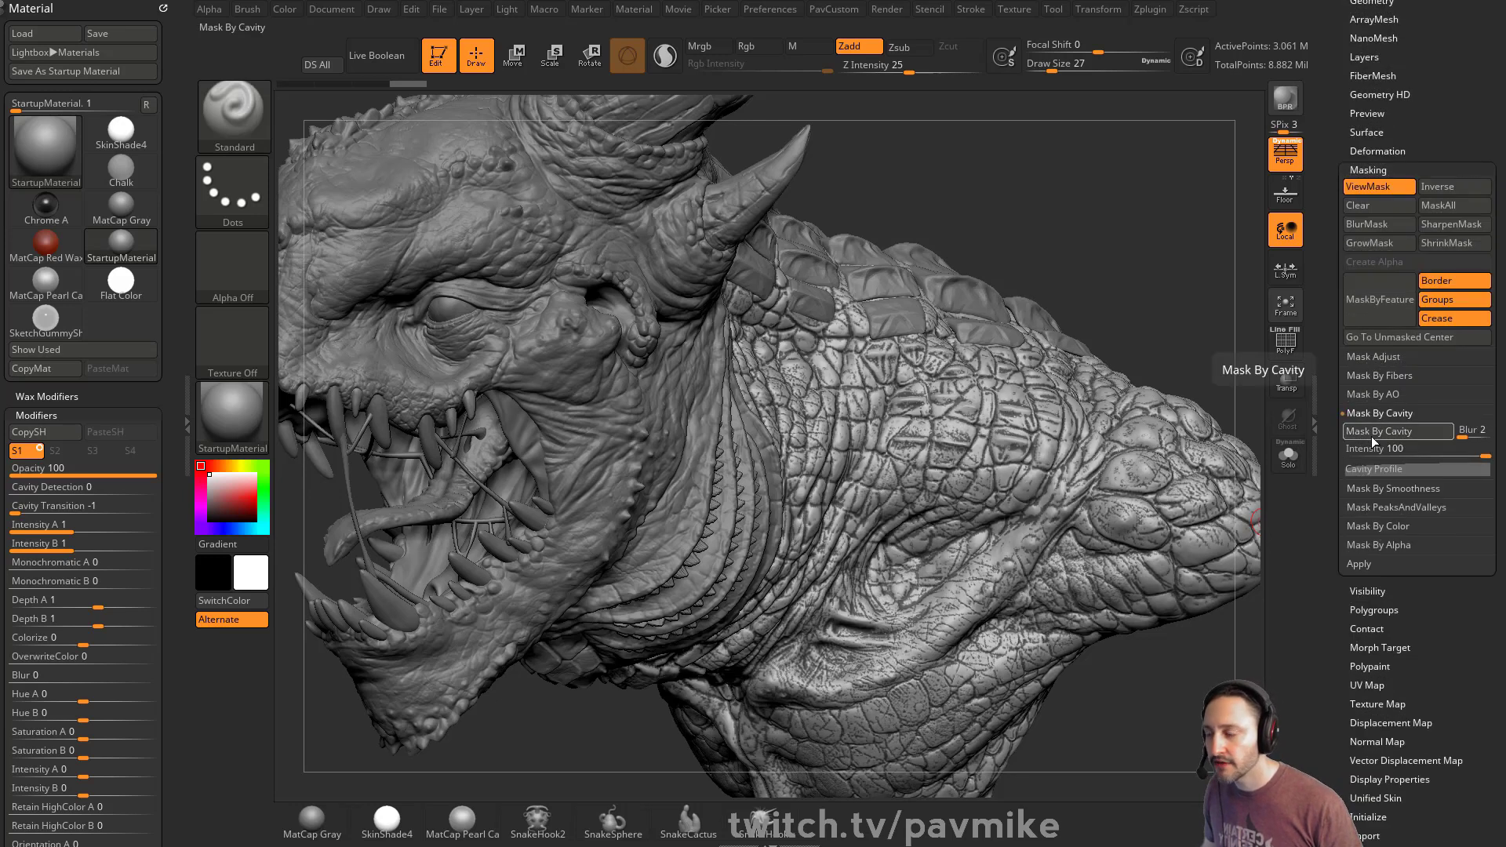
{"action": "mouse_move", "coordinate": [1135, 221]}
{"action": "left_mouse_down"}
{"action": "mouse_move", "coordinate": [1082, 209]}
{"action": "mouse_move", "coordinate": [1106, 232]}
{"action": "mouse_move", "coordinate": [958, 355]}
{"action": "left_mouse_up"}
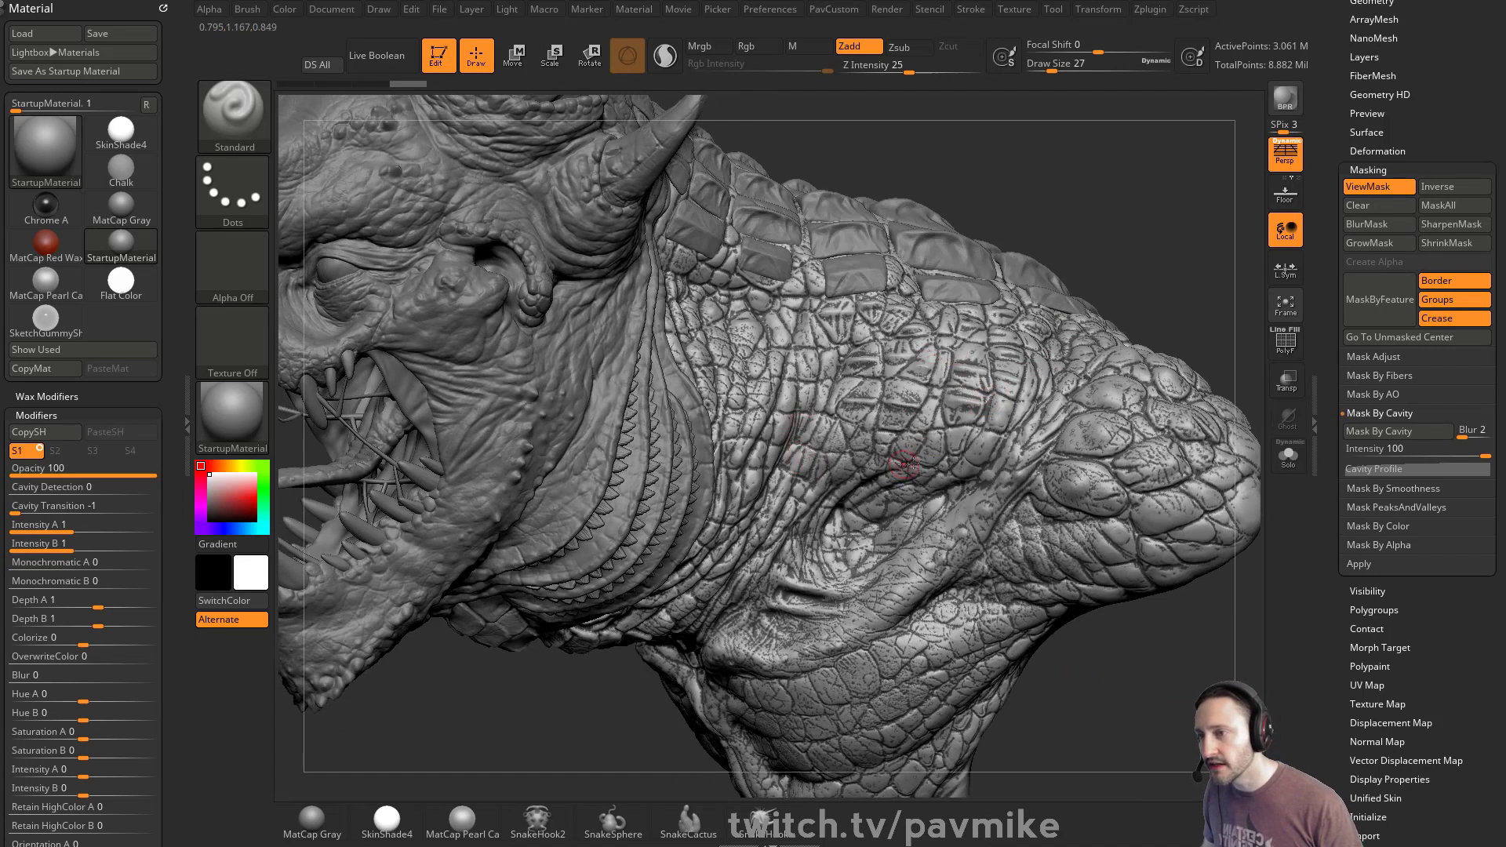
- Lower the Cavity Profile curve's early rise, clear the existing mask and regenerate the torso's cavity mask
{"action": "left_click", "coordinate": [1379, 469]}
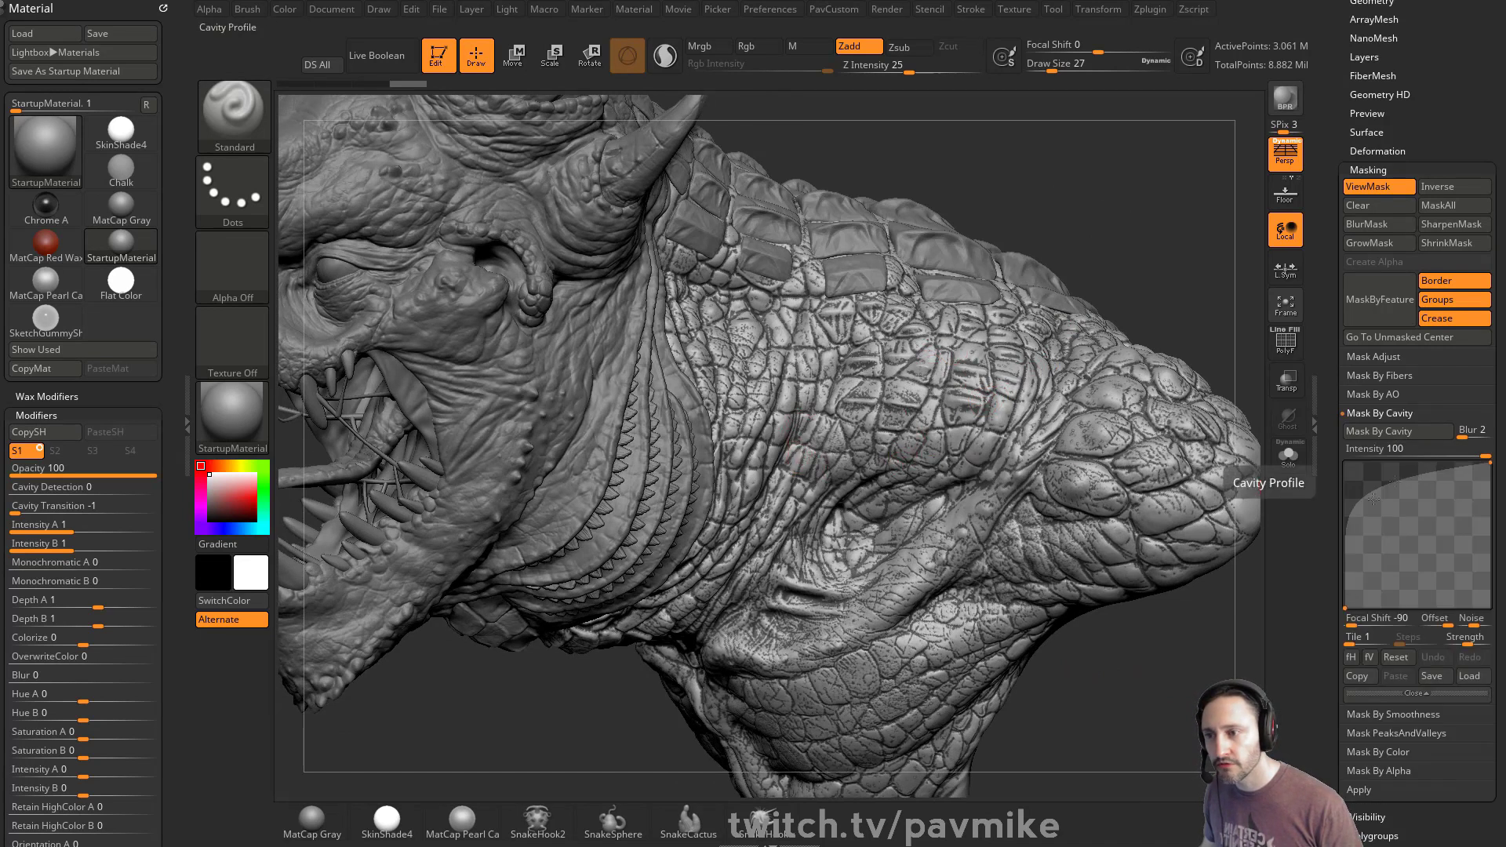
{"action": "left_click_drag", "start_coordinate": [1354, 500], "coordinate": [1367, 542]}
{"action": "left_click_drag", "start_coordinate": [1159, 231], "coordinate": [1183, 269], "text": "ctrl"}
{"action": "left_click", "coordinate": [1395, 434]}
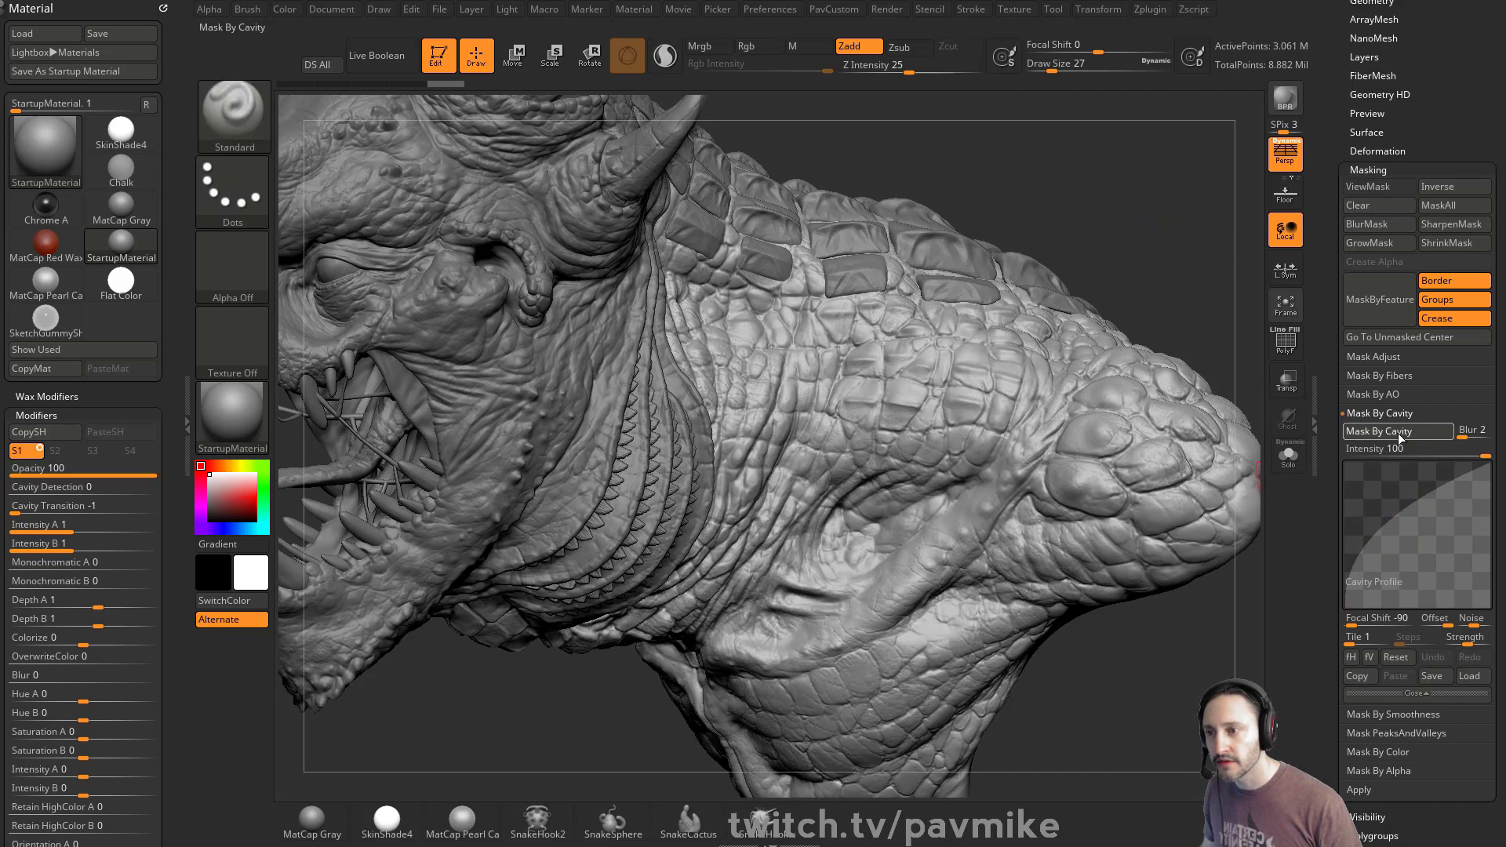
- Try different Focal Shift values in the Mask Adjust Profile and reshape it into a smooth rising curve with Focal Shift 0
{"action": "left_click", "coordinate": [1357, 360]}
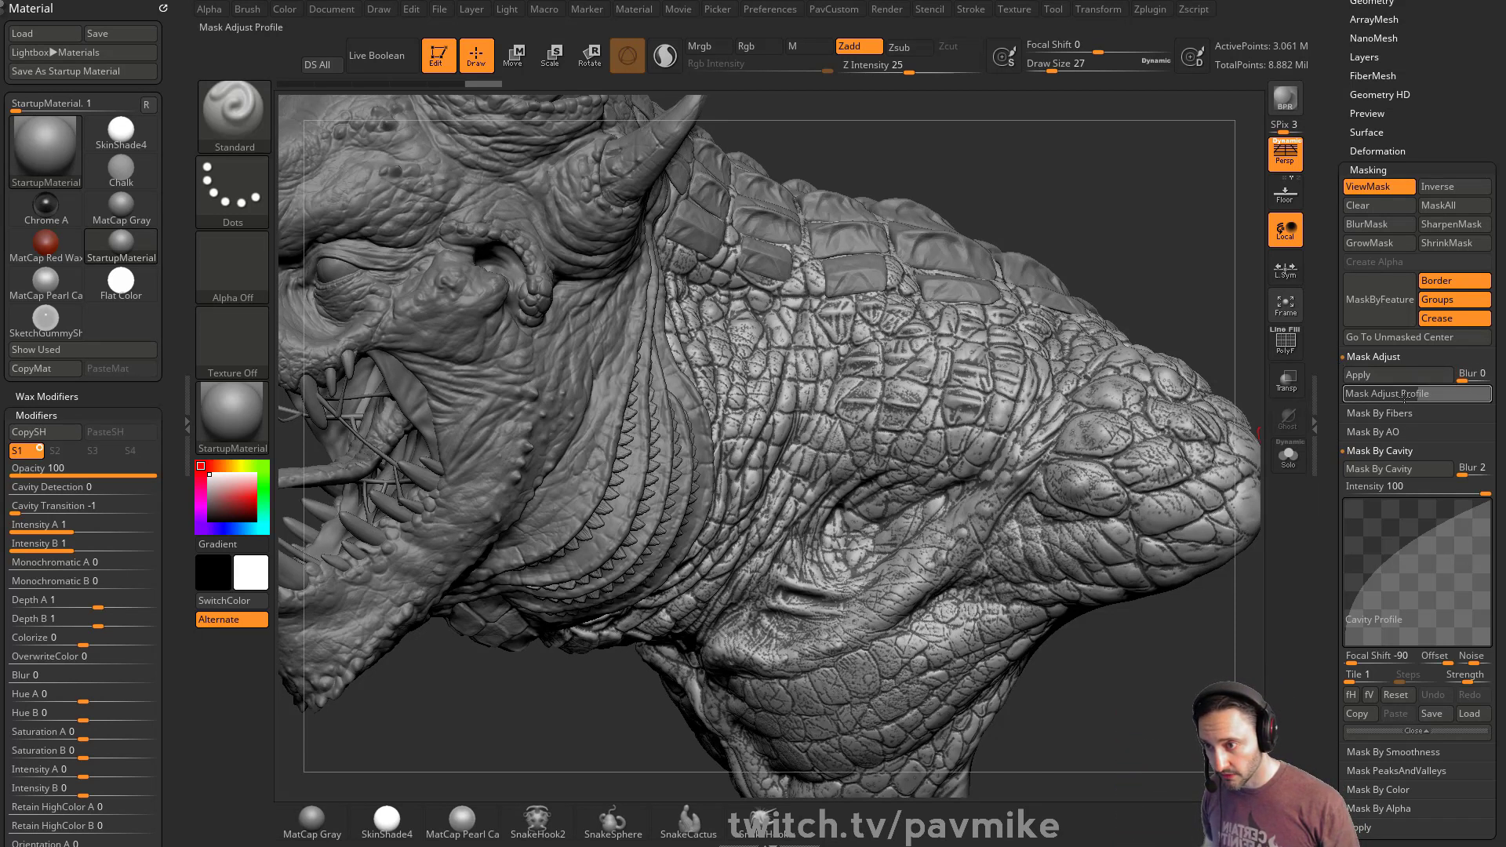
{"action": "left_click", "coordinate": [1432, 393]}
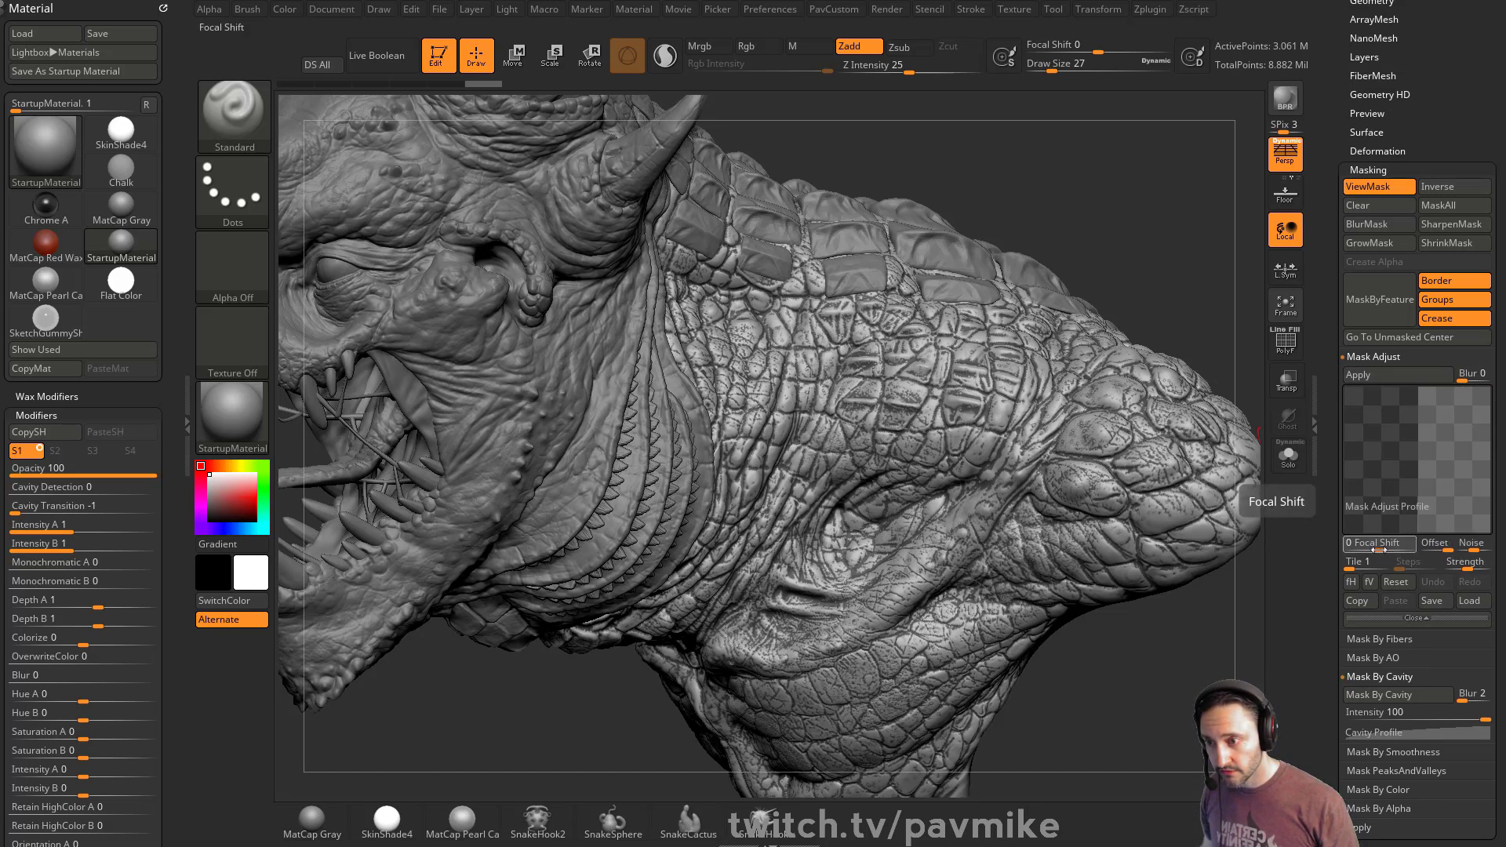
{"action": "left_click_drag", "start_coordinate": [1383, 547], "coordinate": [1366, 548]}
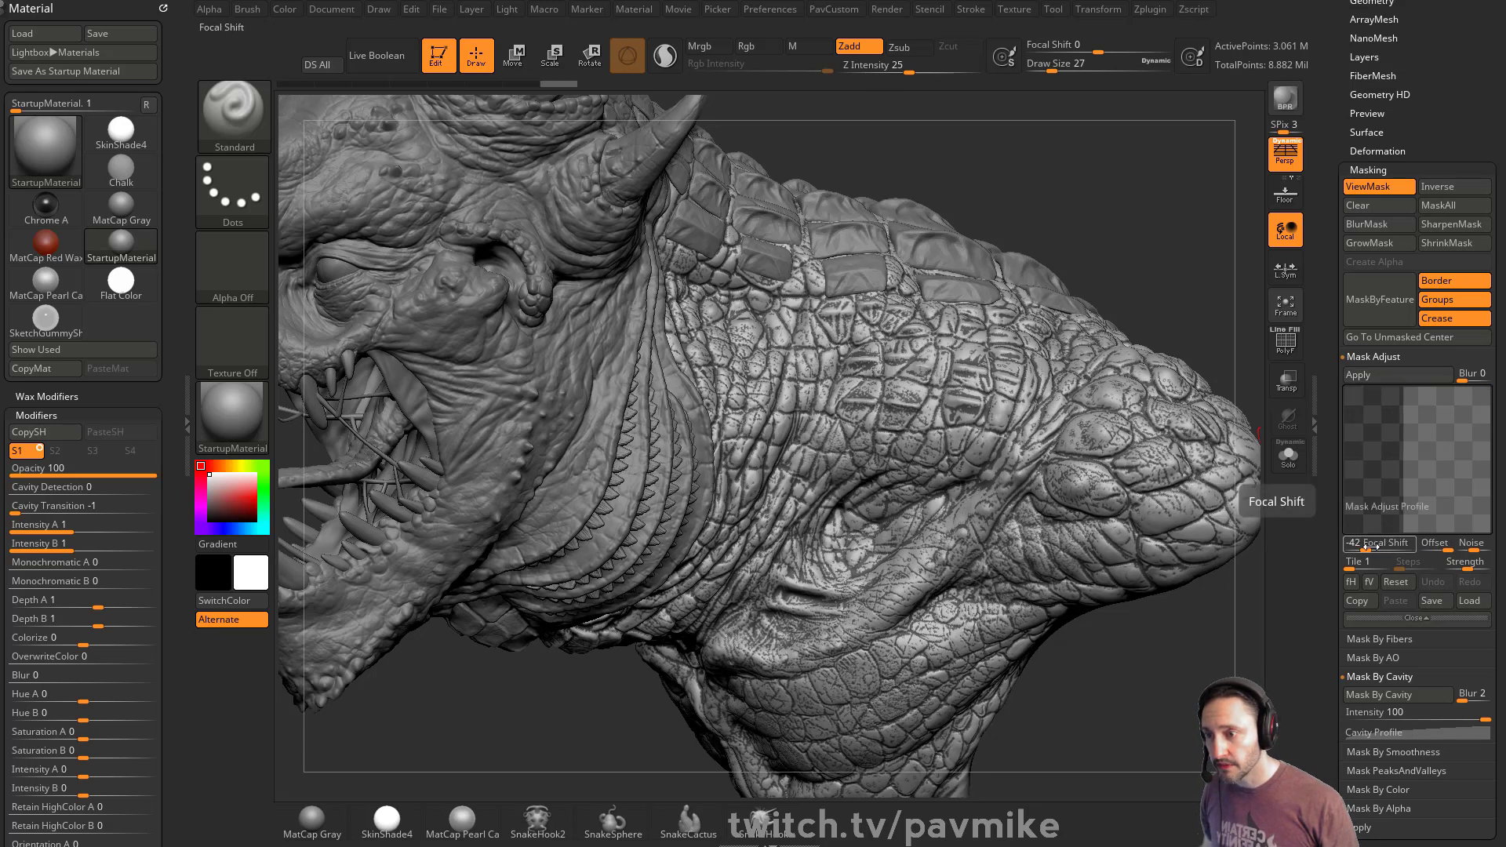
{"action": "left_click_drag", "start_coordinate": [1370, 549], "coordinate": [1402, 550]}
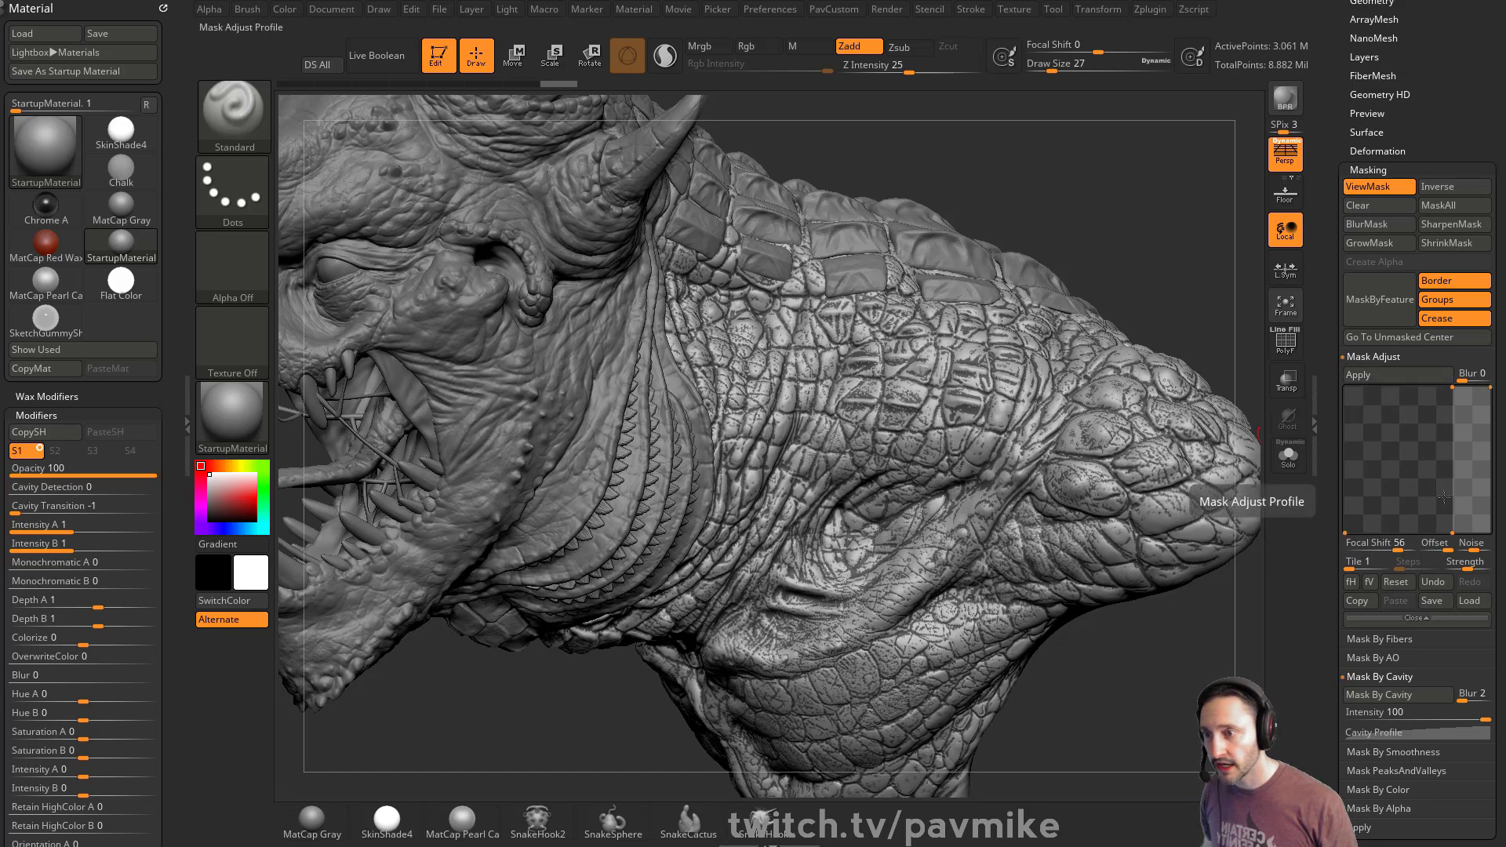
{"action": "left_click_drag", "start_coordinate": [1447, 532], "coordinate": [1446, 494]}
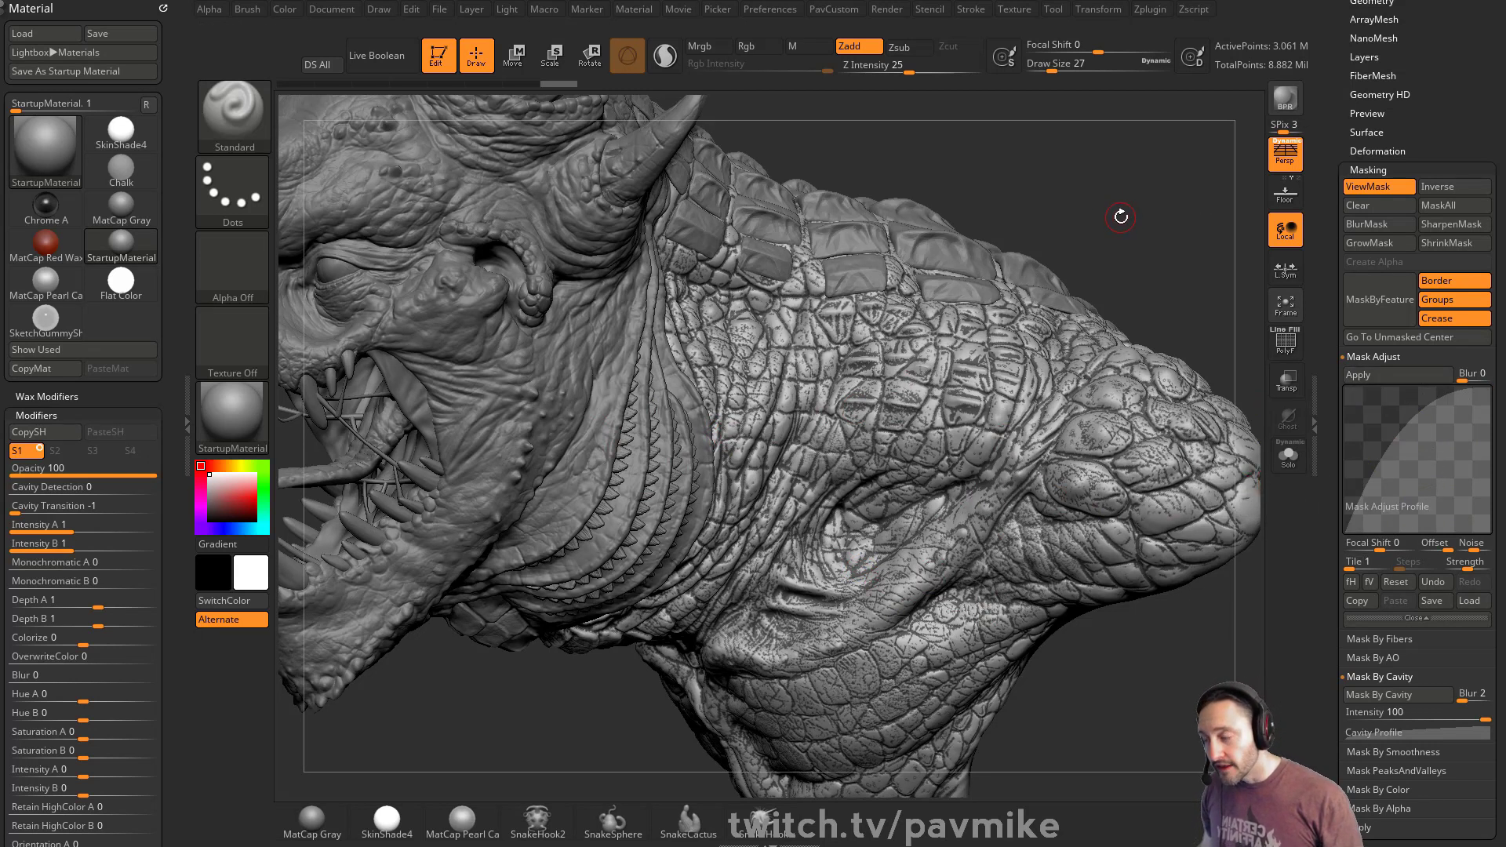
- Set the draw size to 77 and hide the mask display on the torso, keeping that subtool active
{"action": "key", "text": "s"}
{"action": "left_click_drag", "start_coordinate": [1121, 218], "coordinate": [1136, 220]}
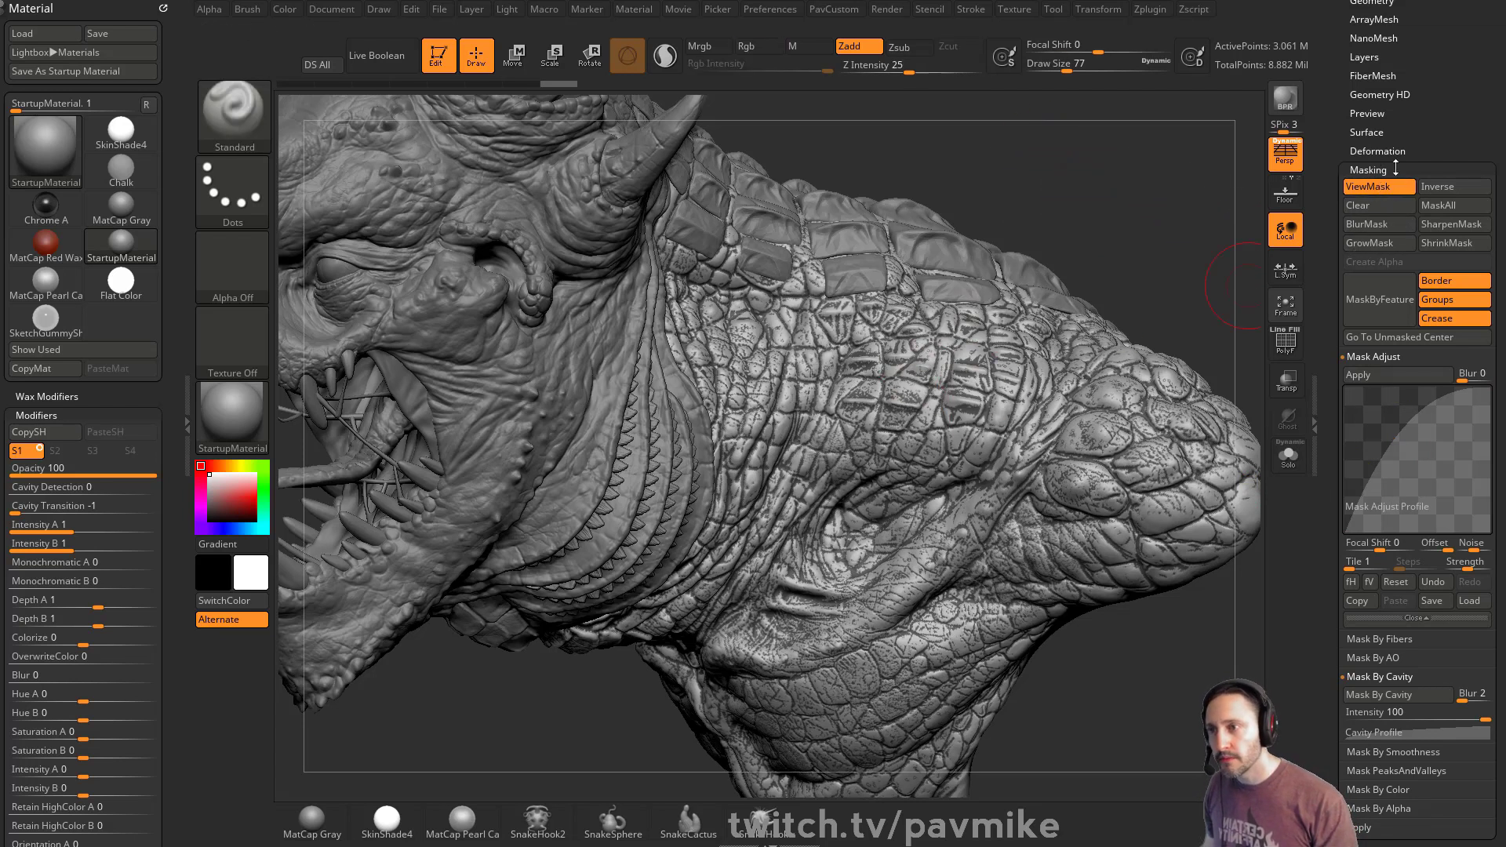
{"action": "left_click", "coordinate": [1375, 187]}
{"action": "right_click_drag", "start_coordinate": [894, 412], "coordinate": [841, 389], "text": "alt"}
{"action": "mouse_move", "coordinate": [918, 443]}
{"action": "left_mouse_down"}
{"action": "mouse_move", "coordinate": [887, 431]}
{"action": "mouse_move", "coordinate": [925, 437]}
{"action": "mouse_move", "coordinate": [933, 416]}
{"action": "left_mouse_up"}
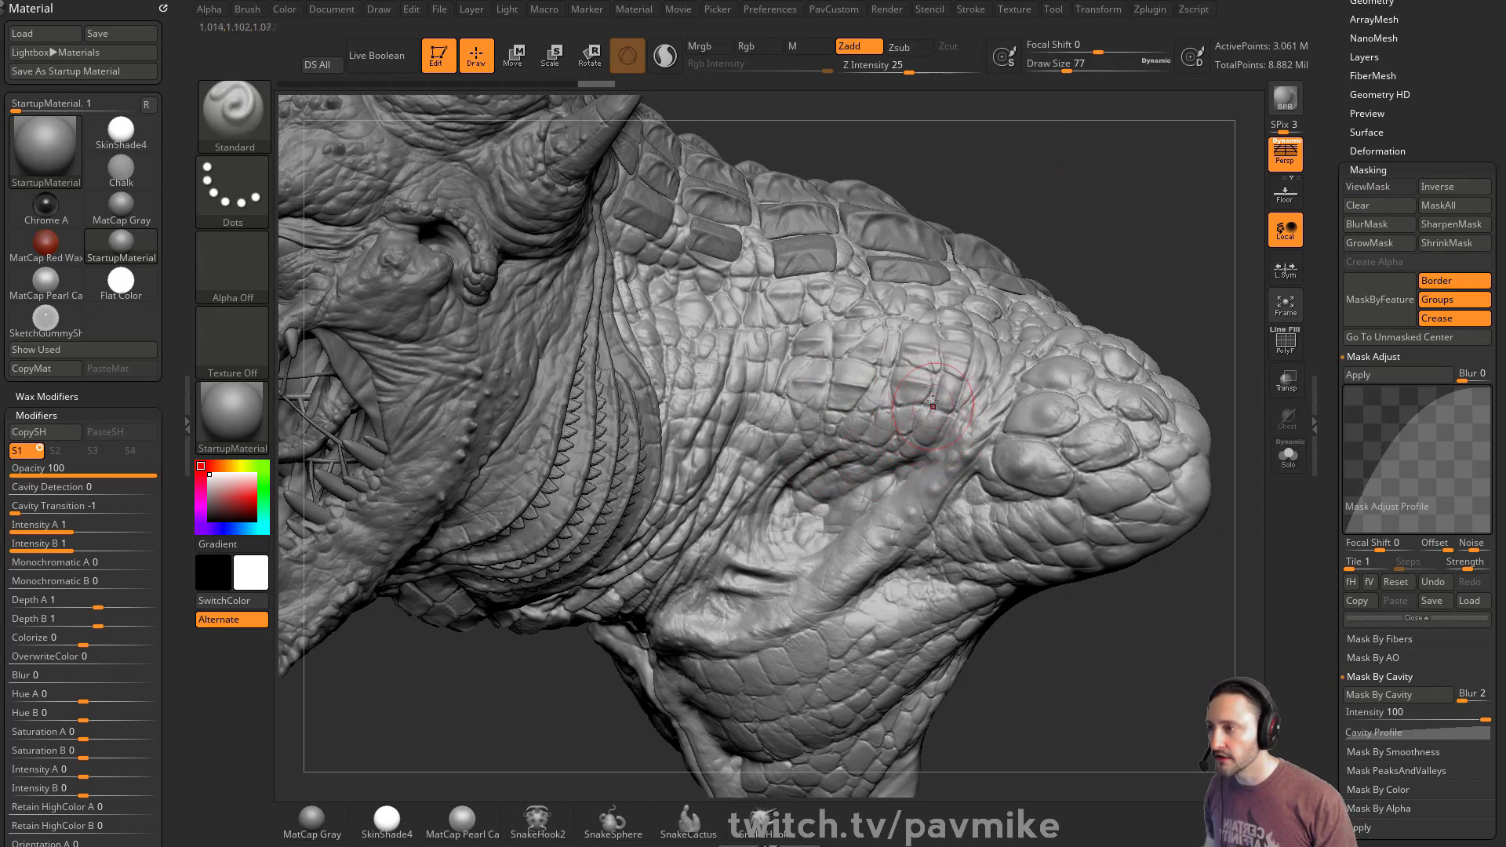
{"action": "left_click", "coordinate": [404, 316], "text": "alt"}
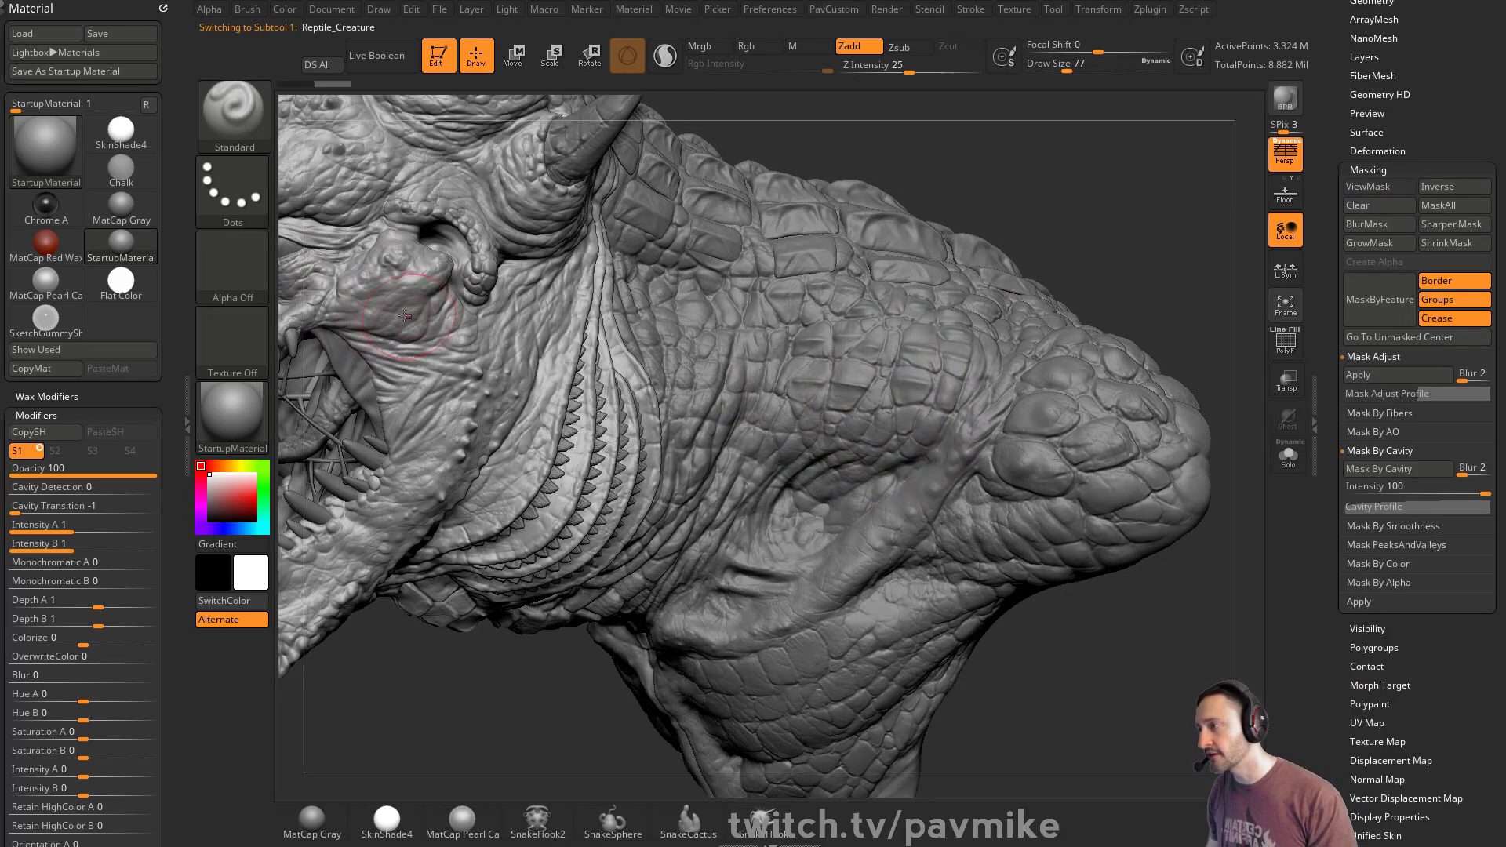
{"action": "left_click", "coordinate": [857, 354], "text": "alt"}
- Sculpt over the cavity-masked scales between neck and shoulder using the Clay brush with Rgb turned off
{"action": "key", "text": "b"}
{"action": "key", "text": "c"}
{"action": "key", "text": "l"}
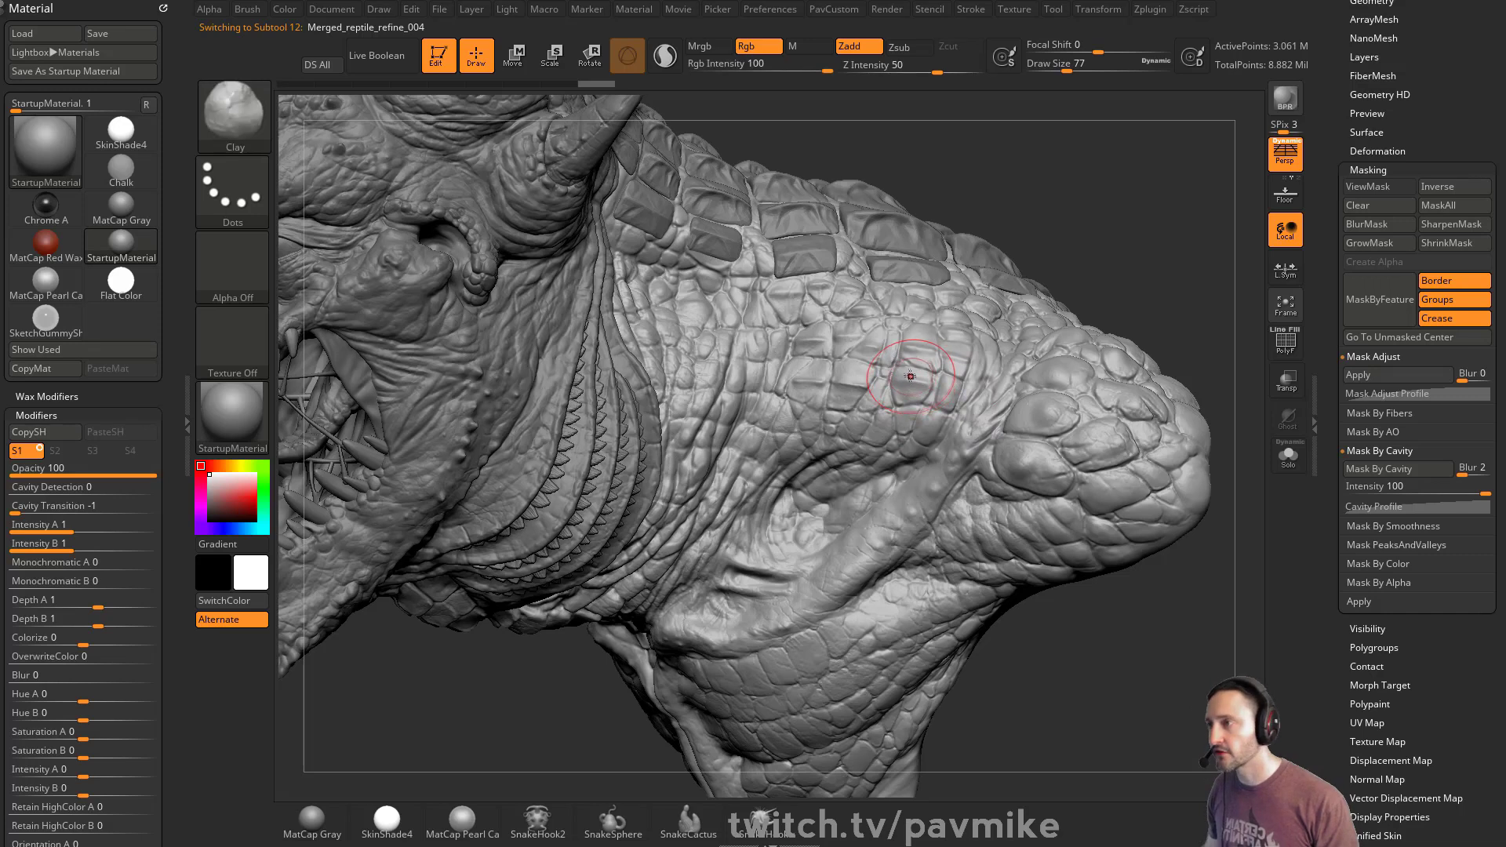
{"action": "left_click", "coordinate": [765, 47]}
{"action": "mouse_move", "coordinate": [902, 363]}
{"action": "left_mouse_down"}
{"action": "mouse_move", "coordinate": [870, 392]}
{"action": "mouse_move", "coordinate": [847, 337]}
{"action": "mouse_move", "coordinate": [945, 369]}
{"action": "left_mouse_up"}
{"action": "mouse_move", "coordinate": [1130, 269]}
{"action": "left_mouse_down"}
{"action": "mouse_move", "coordinate": [1194, 581]}
{"action": "mouse_move", "coordinate": [1170, 229]}
{"action": "mouse_move", "coordinate": [1159, 276]}
{"action": "left_mouse_up"}
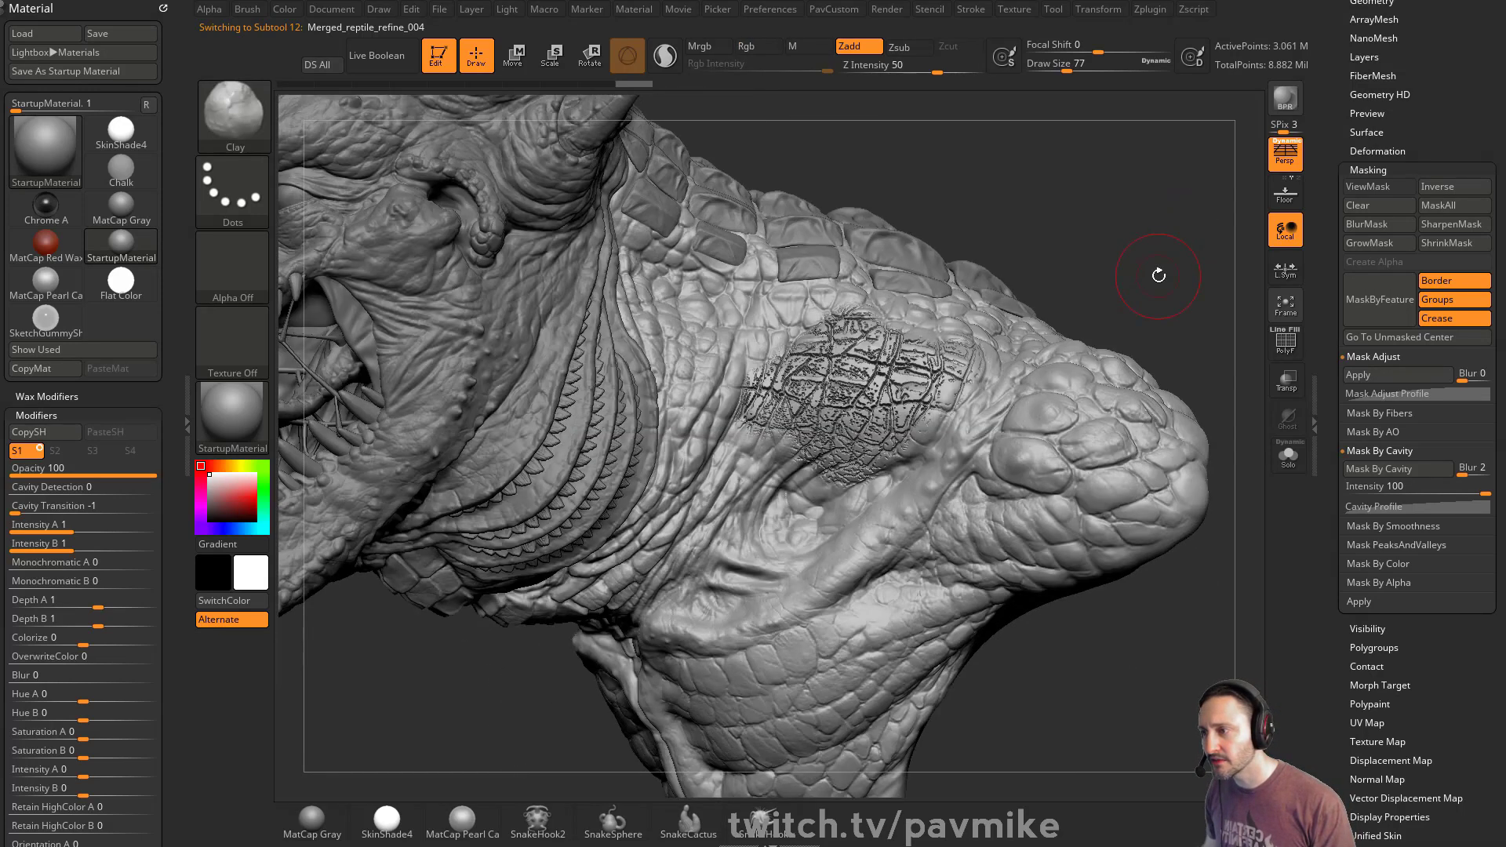
- Undo the Clay strokes on the scales between neck and shoulder, and check the torso's mask by toggling its display
{"action": "key", "text": "ctrl+z"}
{"action": "left_click", "coordinate": [1367, 186]}
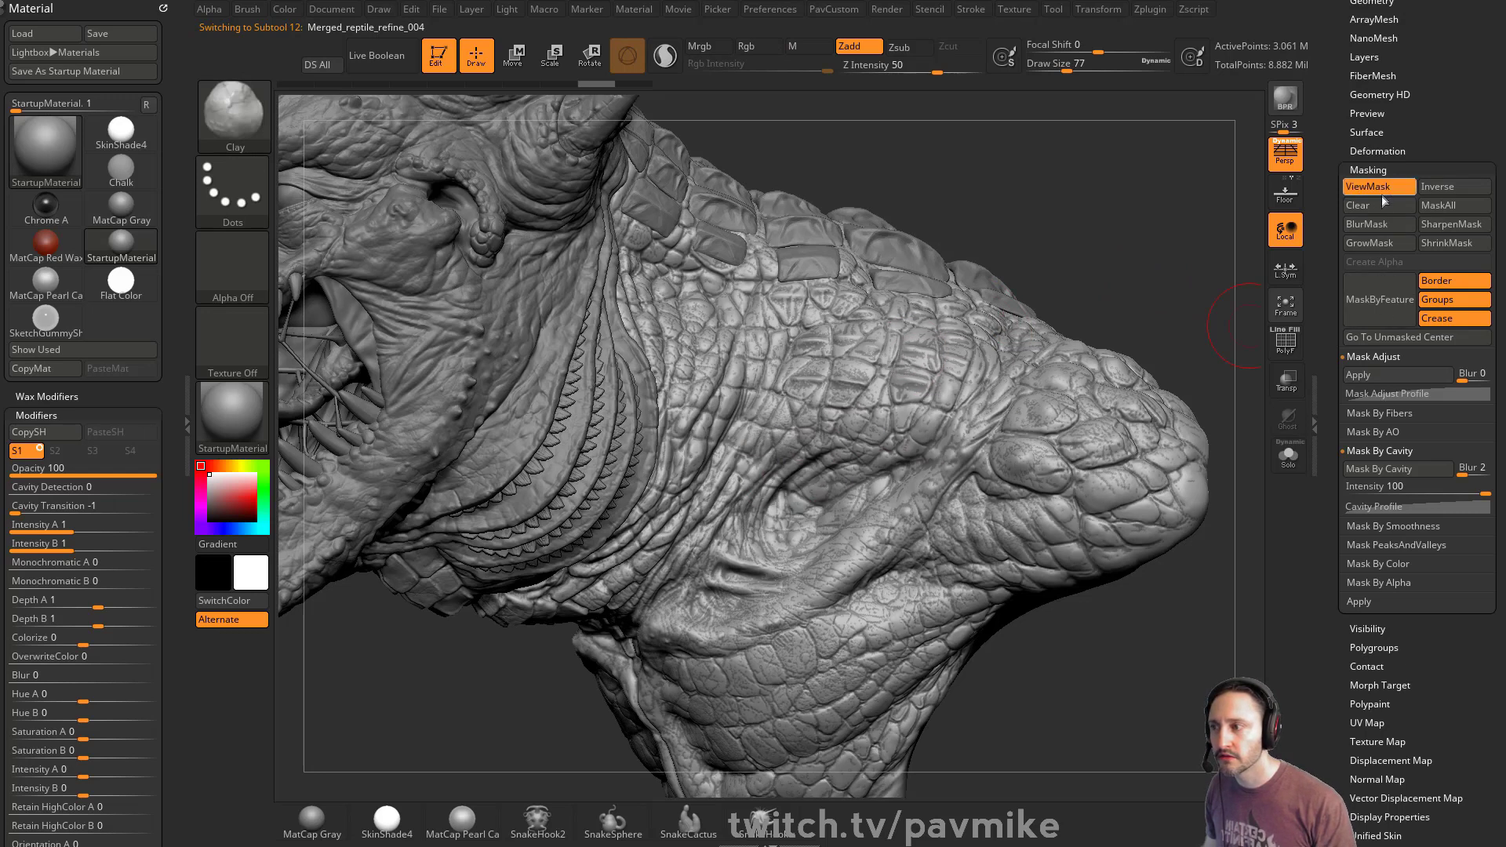
{"action": "left_click", "coordinate": [1374, 186]}
- Set the draw size to 59 and turn on the torso subtool's polypaint
{"action": "left_click_drag", "start_coordinate": [1059, 229], "coordinate": [1053, 225]}
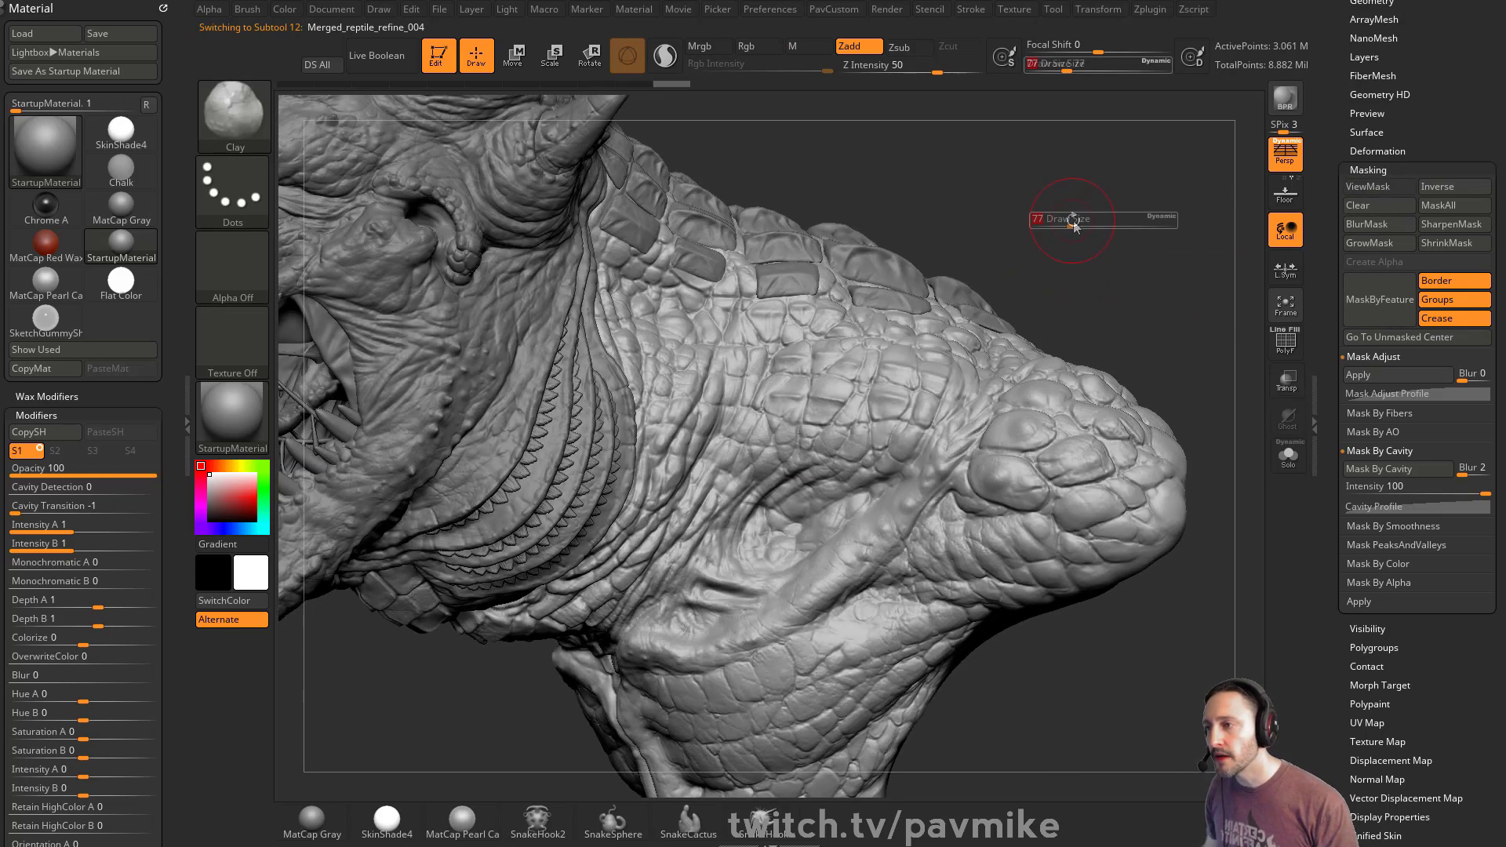
{"action": "left_click_drag", "start_coordinate": [1326, 102], "coordinate": [1326, 376]}
{"action": "left_click", "coordinate": [1464, 304]}
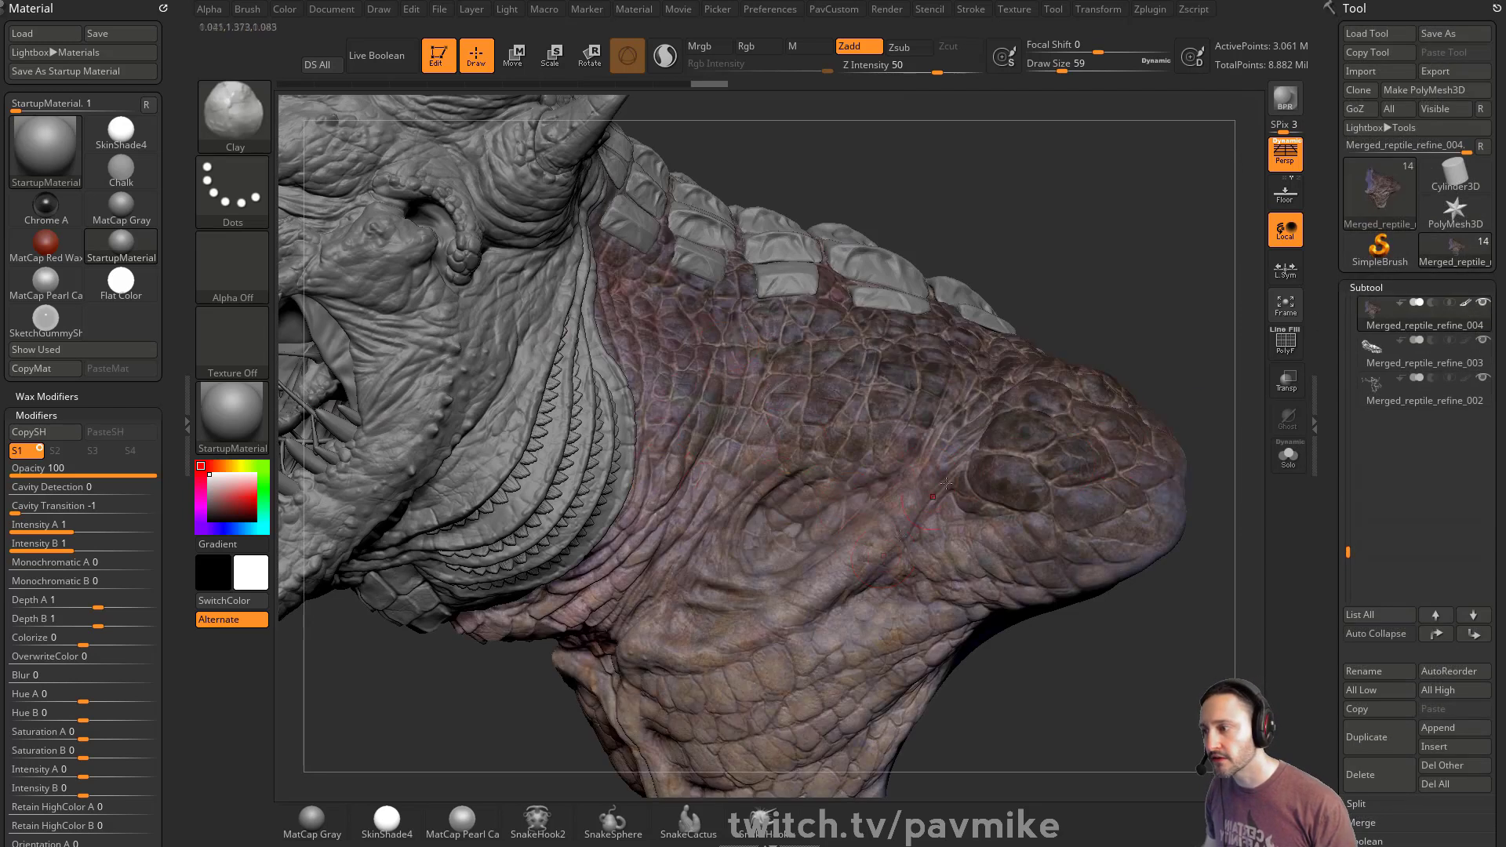
{"action": "left_click_drag", "start_coordinate": [1142, 250], "coordinate": [1127, 264]}
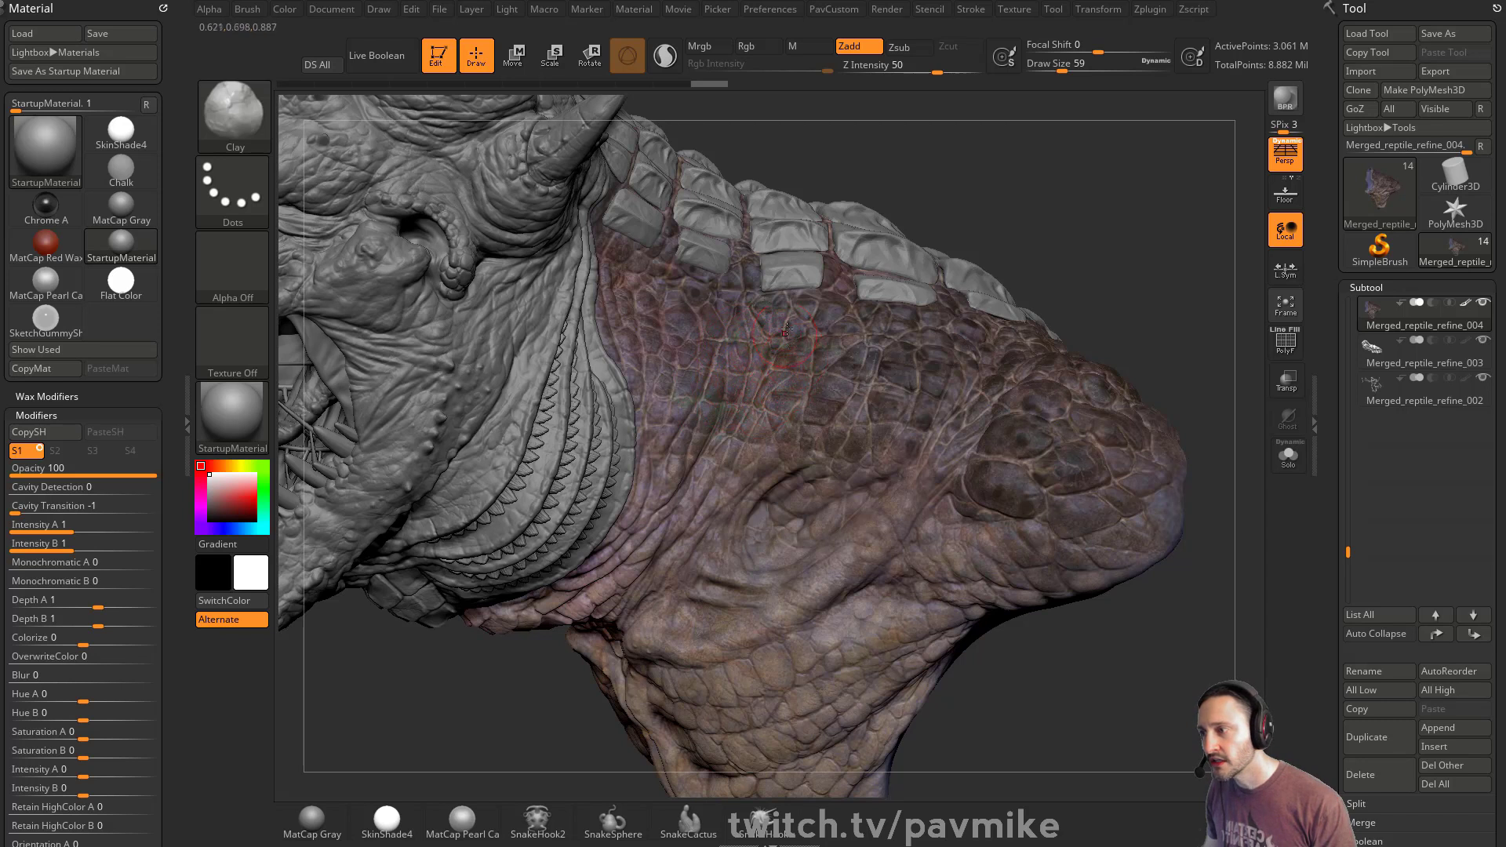
- Try painting the masked scales between neck and shoulder bright red using Clay with Rgb on and Zadd off, and undo the strokes
{"action": "left_click", "coordinate": [252, 498]}
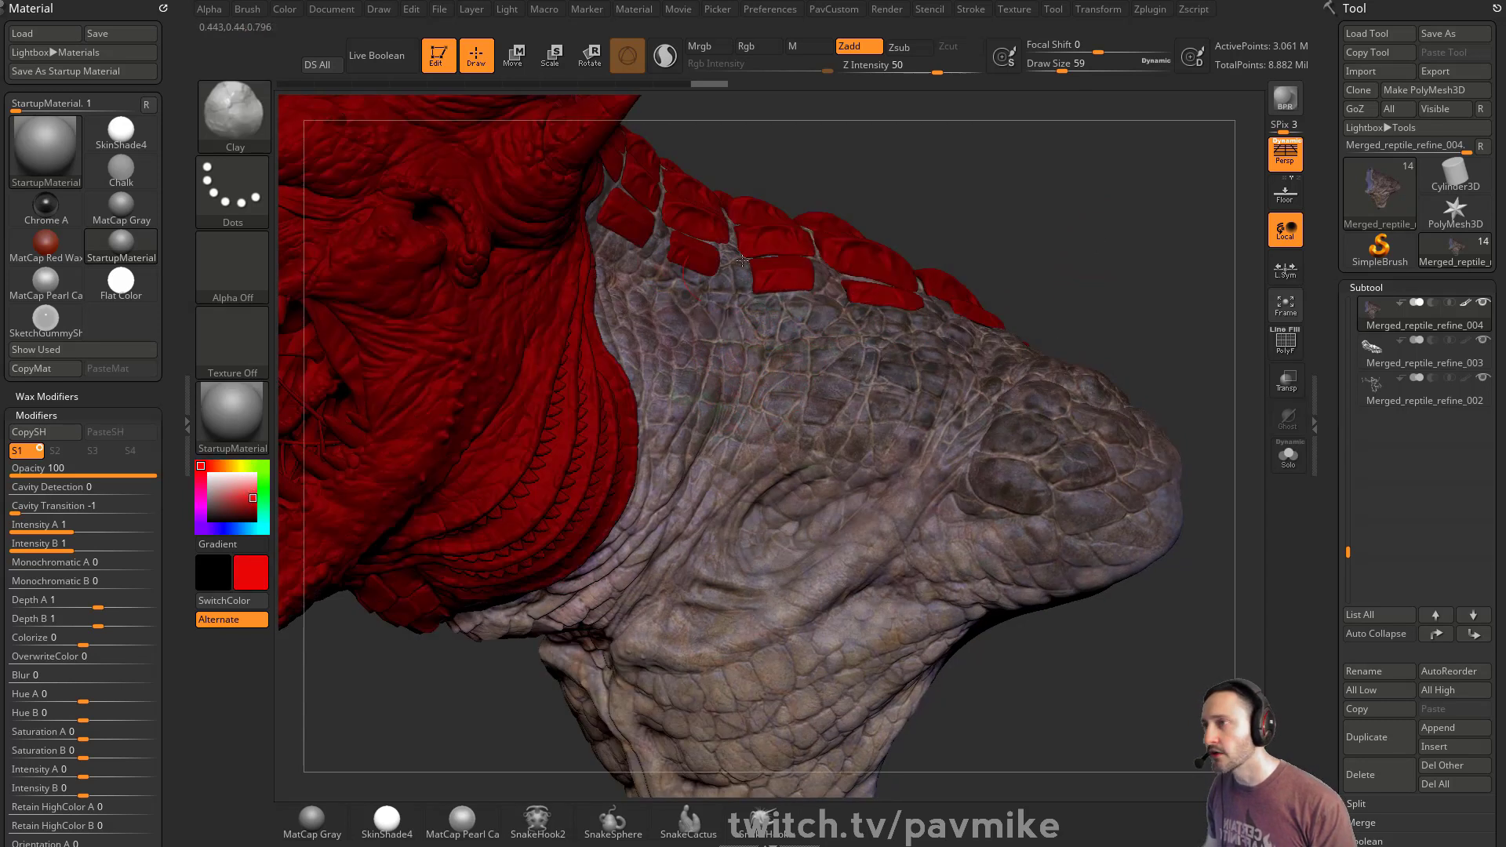
{"action": "mouse_move", "coordinate": [808, 362]}
{"action": "left_mouse_down"}
{"action": "mouse_move", "coordinate": [831, 412]}
{"action": "mouse_move", "coordinate": [744, 411]}
{"action": "mouse_move", "coordinate": [867, 384]}
{"action": "mouse_move", "coordinate": [892, 426]}
{"action": "mouse_move", "coordinate": [811, 467]}
{"action": "left_mouse_up"}
{"action": "key", "text": "ctrl+z"}
{"action": "left_click", "coordinate": [859, 51]}
{"action": "left_click_drag", "start_coordinate": [755, 397], "coordinate": [819, 374]}
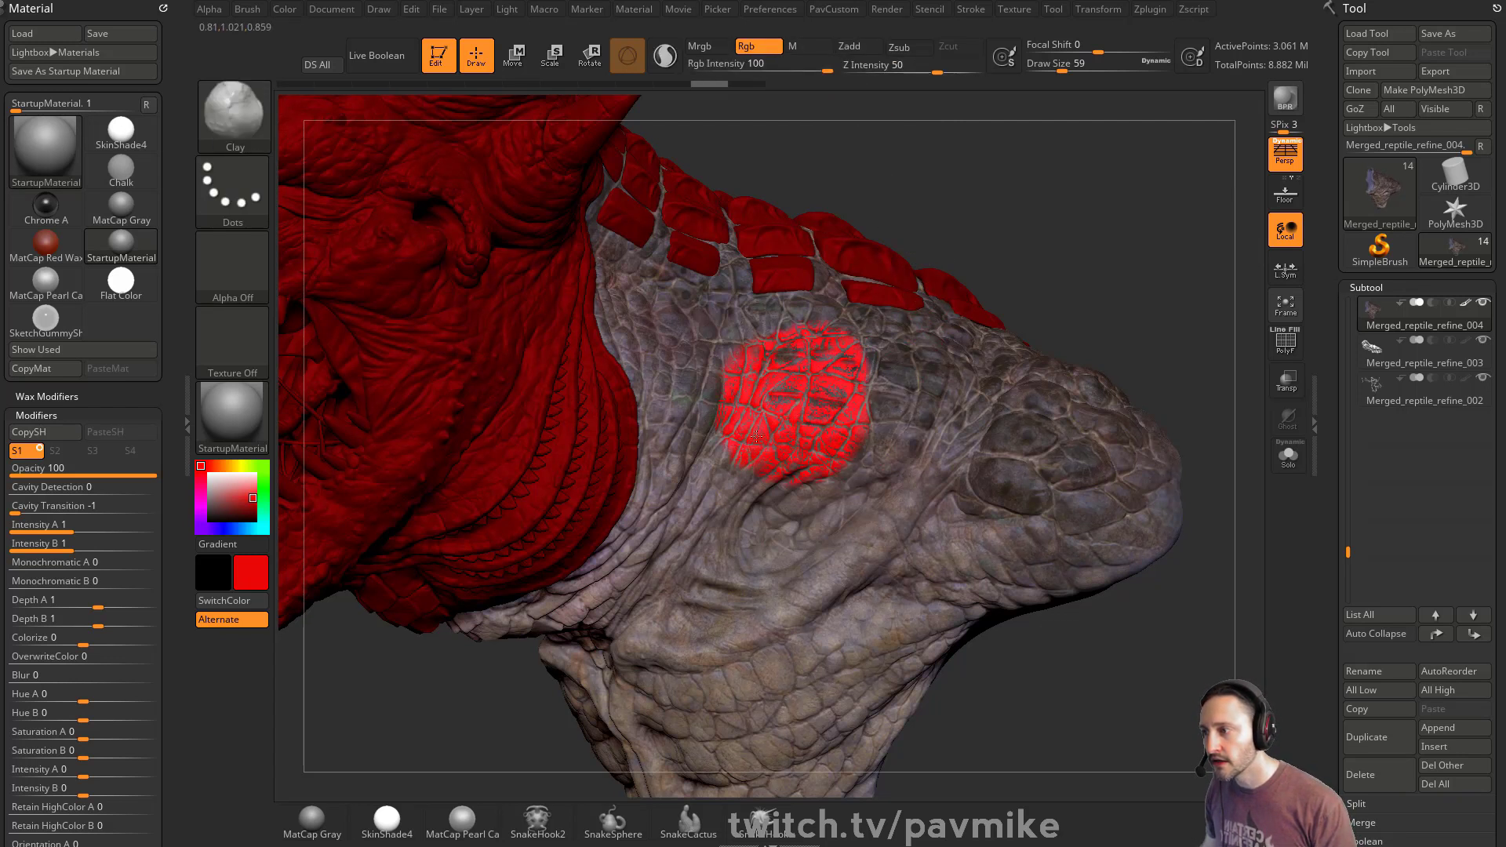
{"action": "mouse_move", "coordinate": [757, 435]}
{"action": "left_mouse_down"}
{"action": "mouse_move", "coordinate": [887, 412]}
{"action": "mouse_move", "coordinate": [894, 369]}
{"action": "left_mouse_up"}
{"action": "key", "text": "ctrl+z"}
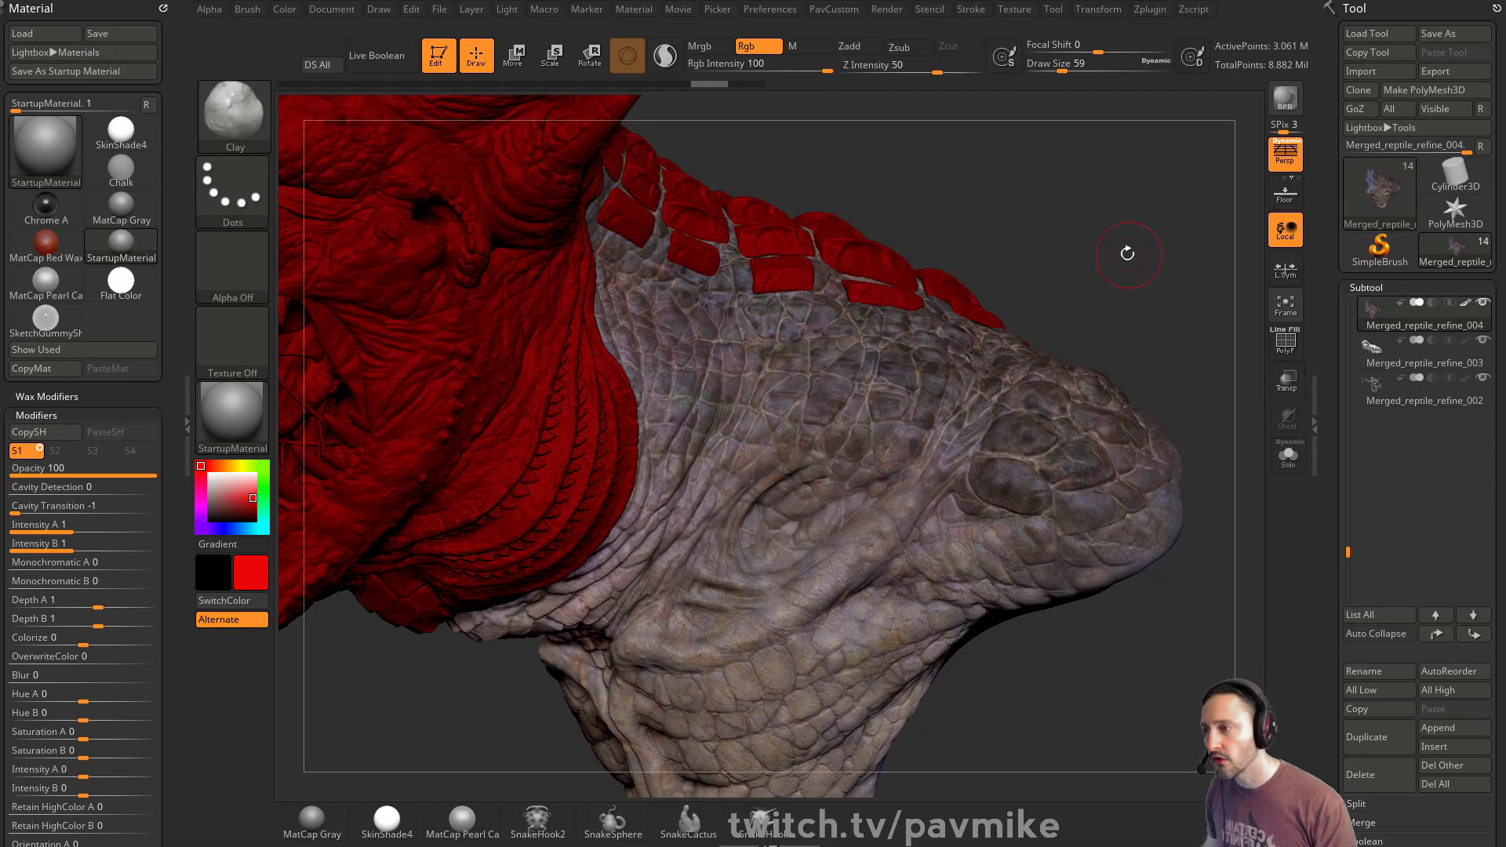
- Invert the torso's cavity mask and set up the Standard brush with Rgb only at Rgb Intensity 15
{"action": "key", "text": "ctrl+z"}
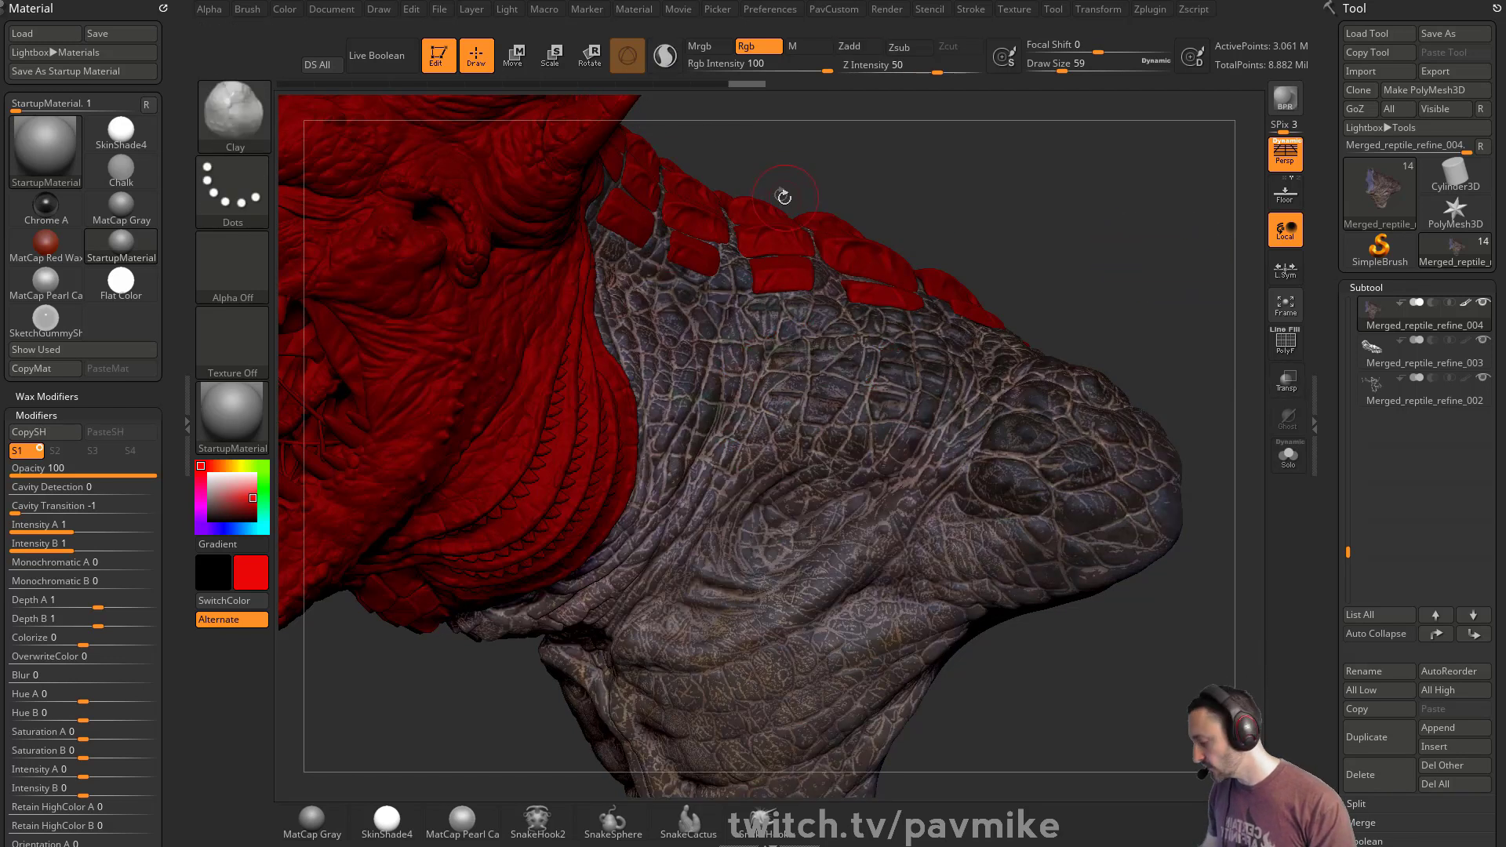
{"action": "key", "text": "b"}
{"action": "key", "text": "s"}
{"action": "key", "text": "t"}
{"action": "left_click", "coordinate": [755, 49]}
{"action": "left_click", "coordinate": [853, 47]}
{"action": "left_click_drag", "start_coordinate": [823, 65], "coordinate": [746, 70]}
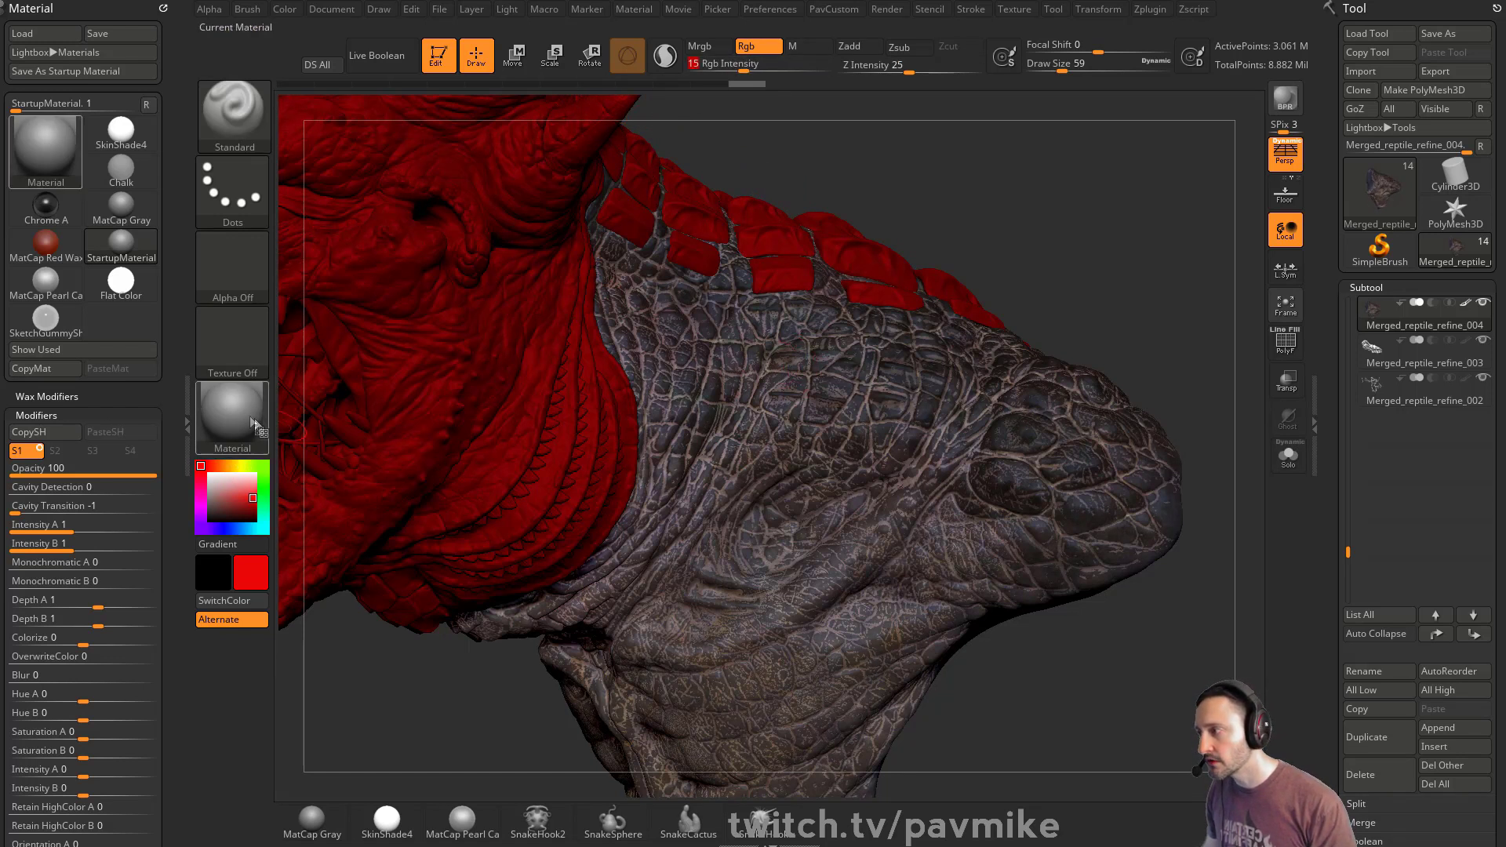
- Sample a brown paint colour from the torso and lighten it to a pale pinkish beige
{"action": "left_click", "coordinate": [235, 503]}
{"action": "left_click_drag", "start_coordinate": [235, 503], "coordinate": [808, 410]}
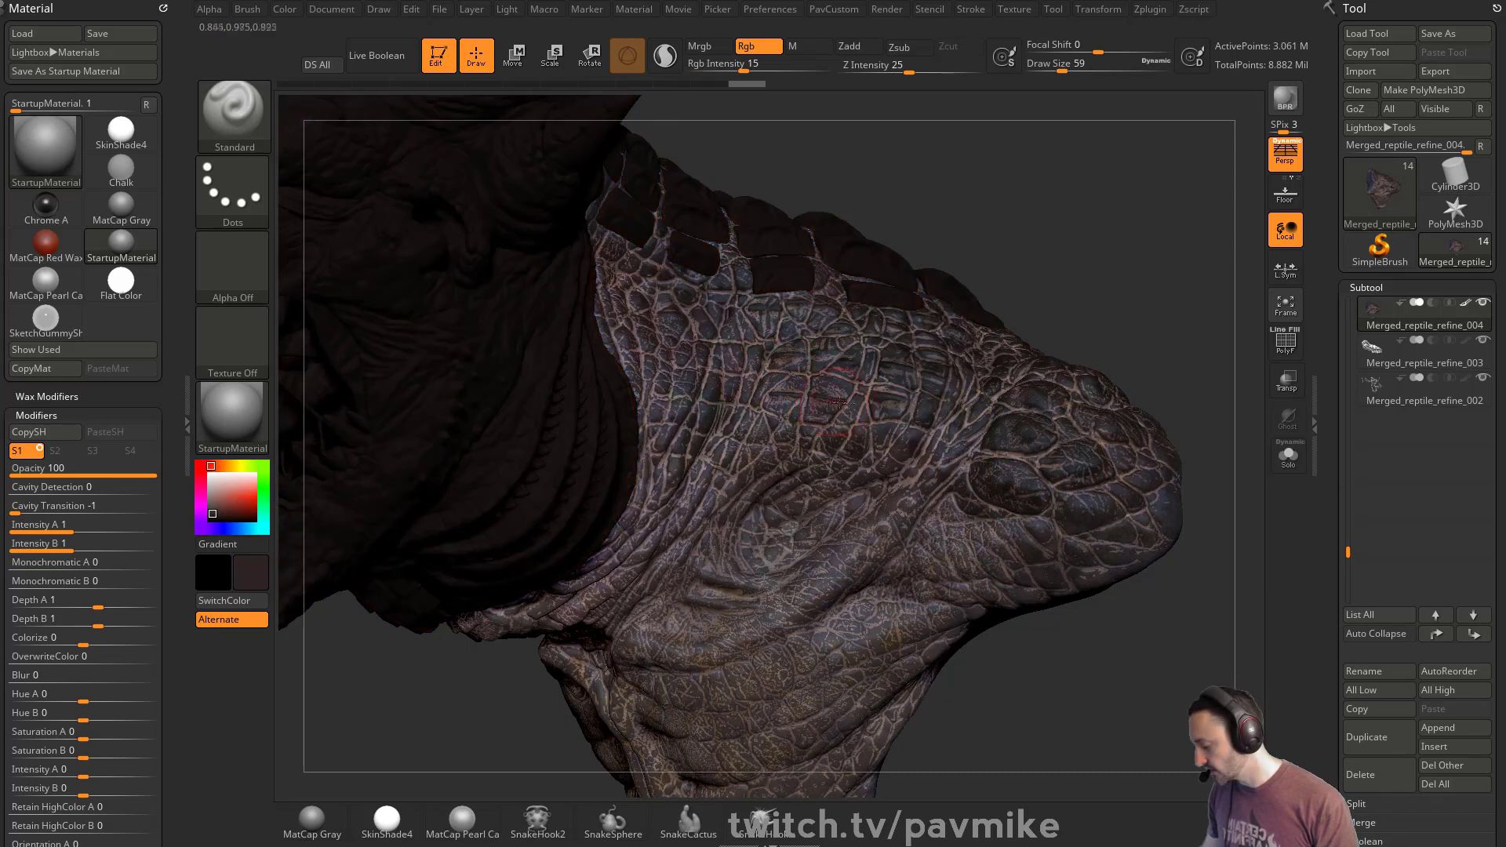
{"action": "key", "text": "c"}
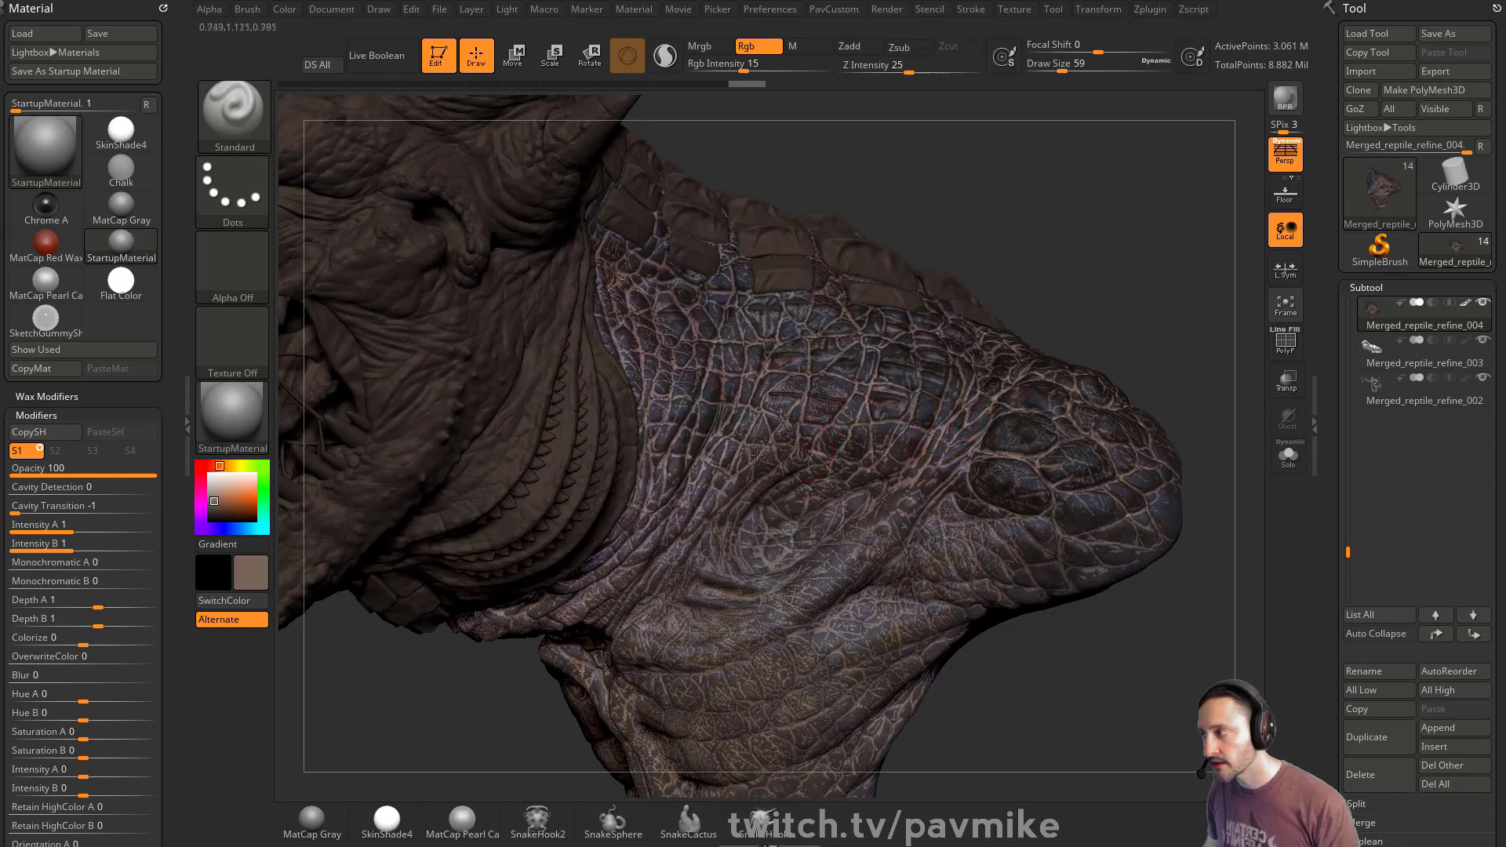
{"action": "left_click", "coordinate": [216, 487]}
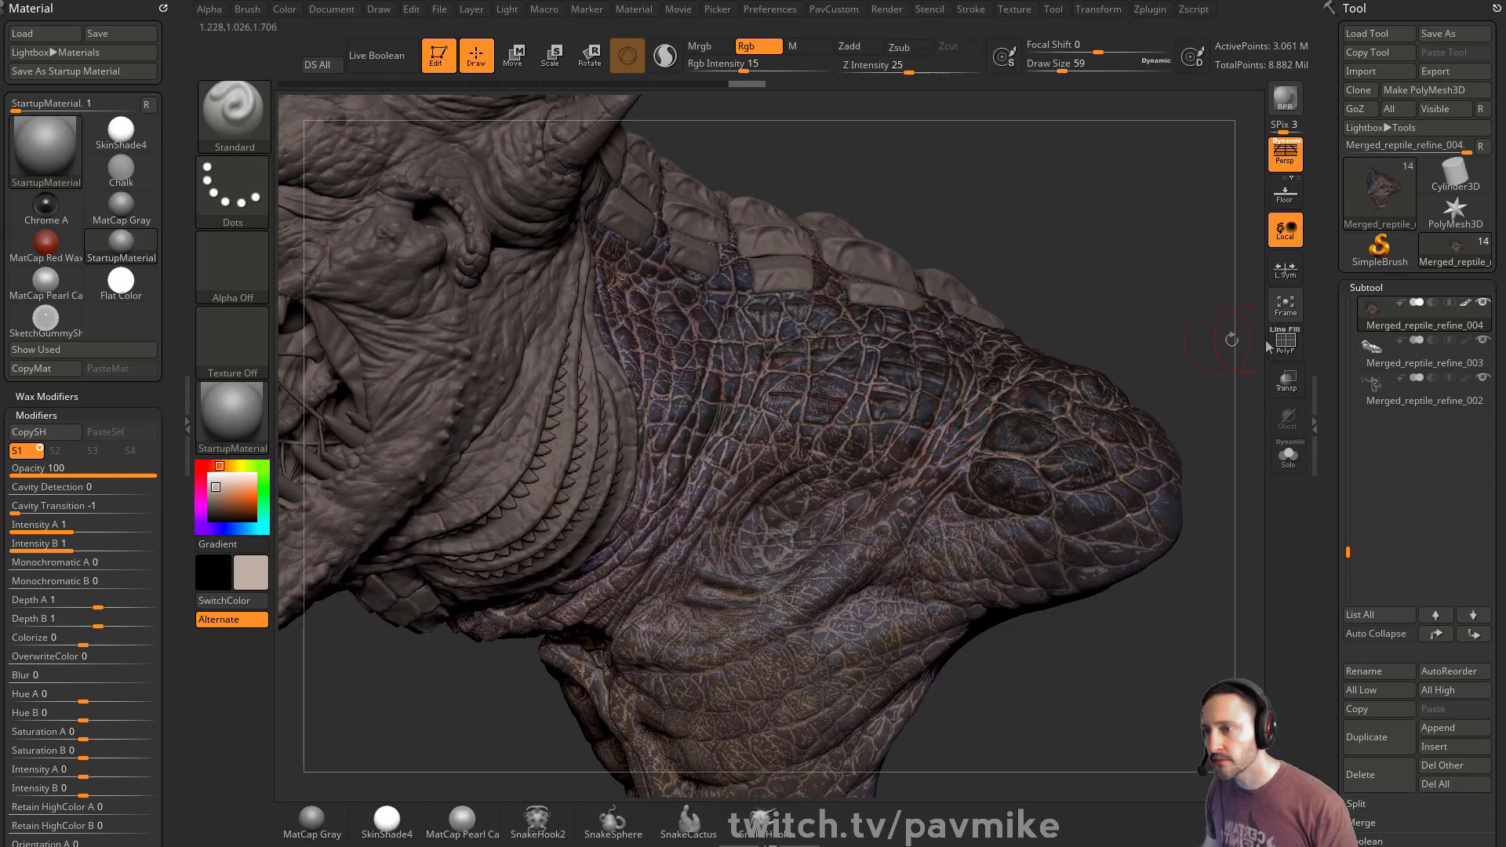
- Invert the torso's cavity mask back and forth to compare protected scales with protected creases, and hide the mask display
{"action": "left_click_drag", "start_coordinate": [1335, 339], "coordinate": [1342, 151]}
{"action": "left_click", "coordinate": [1180, 257], "text": "ctrl"}
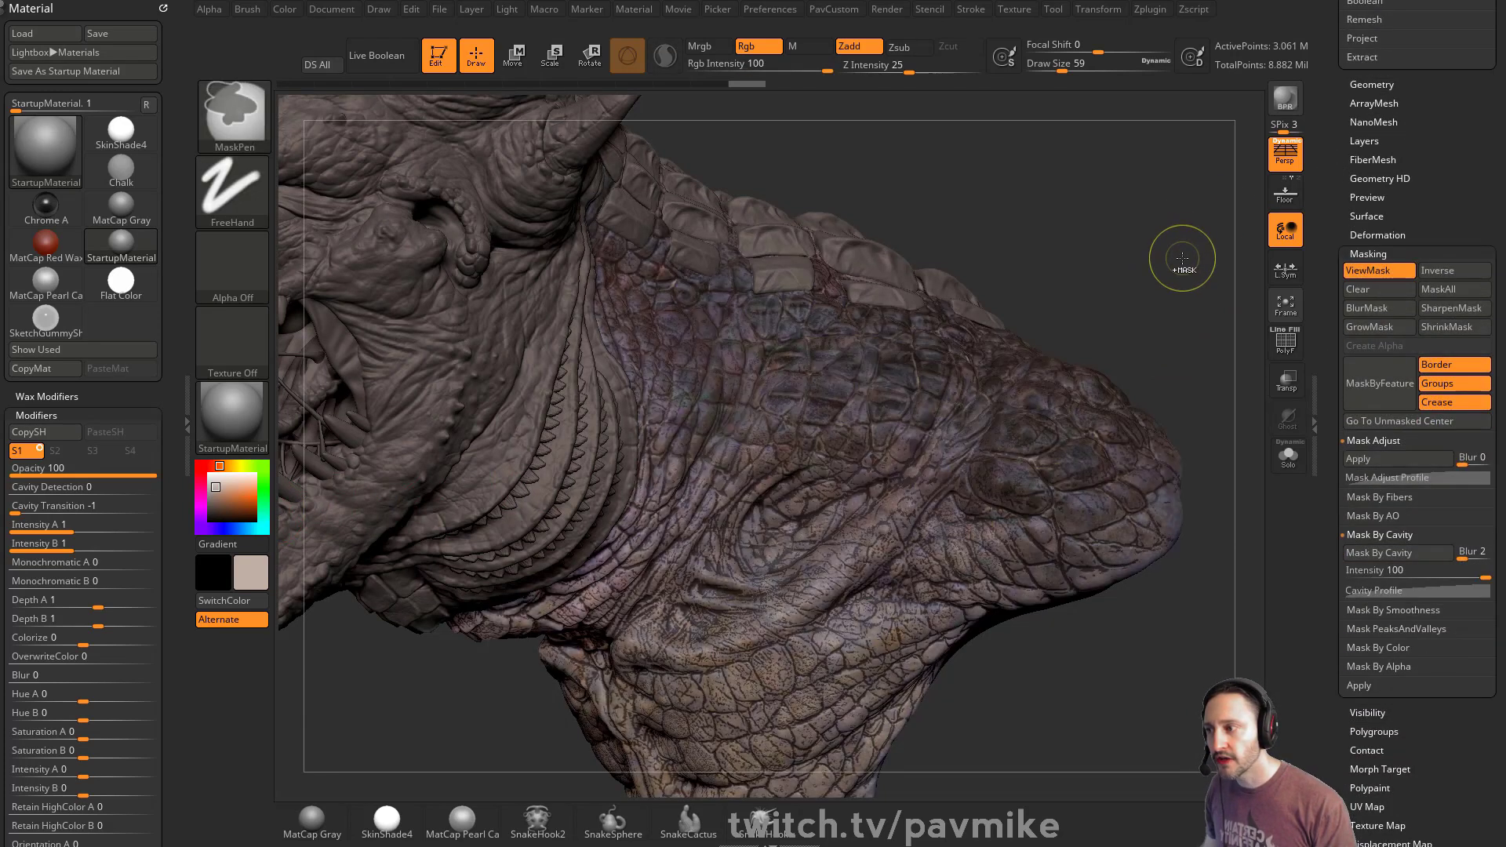
{"action": "left_click", "coordinate": [1181, 258], "text": "ctrl"}
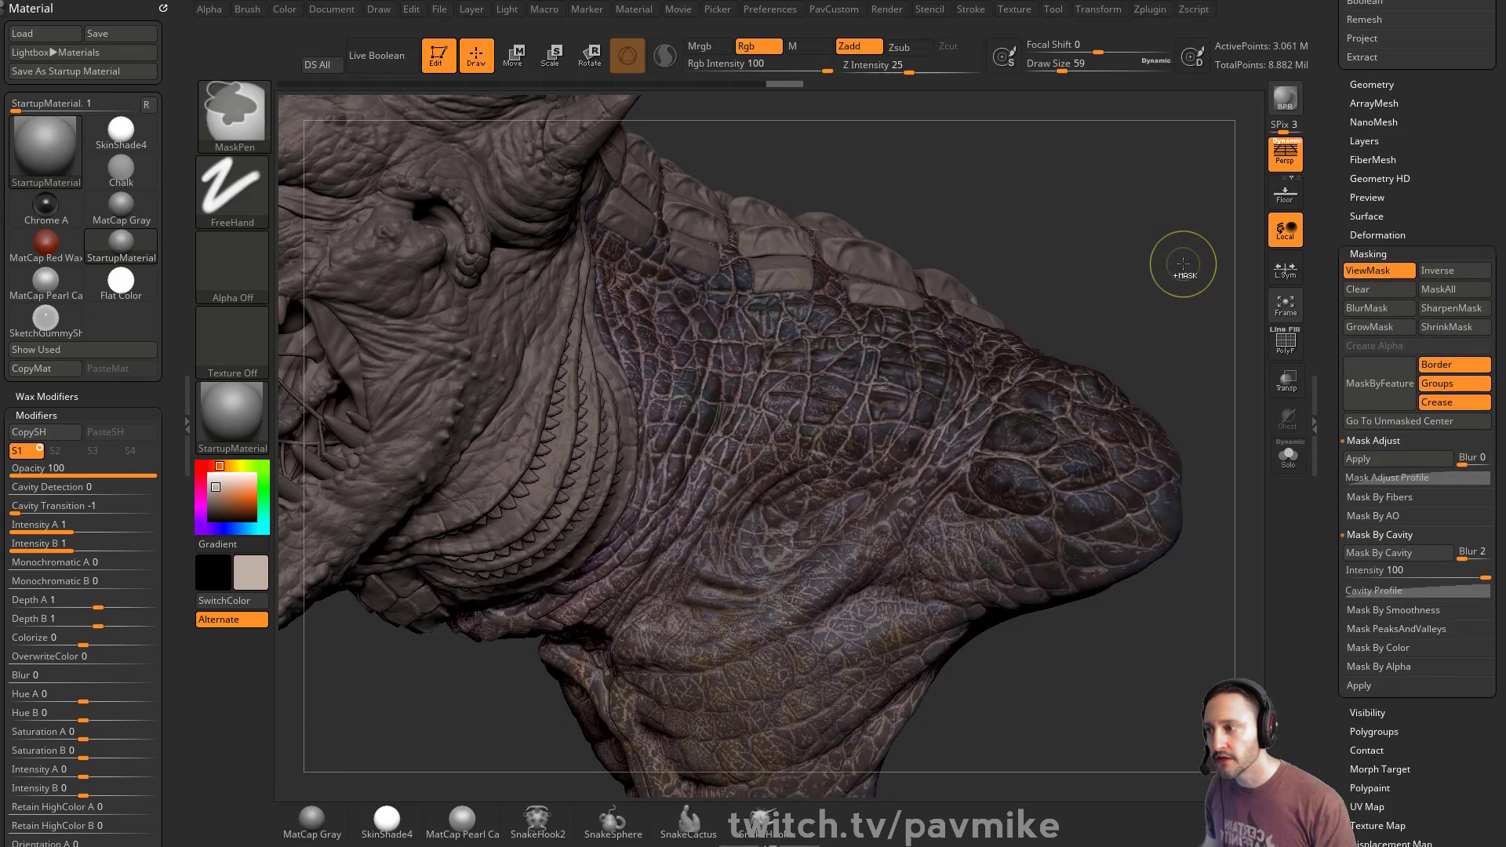
{"action": "left_click", "coordinate": [1375, 276]}
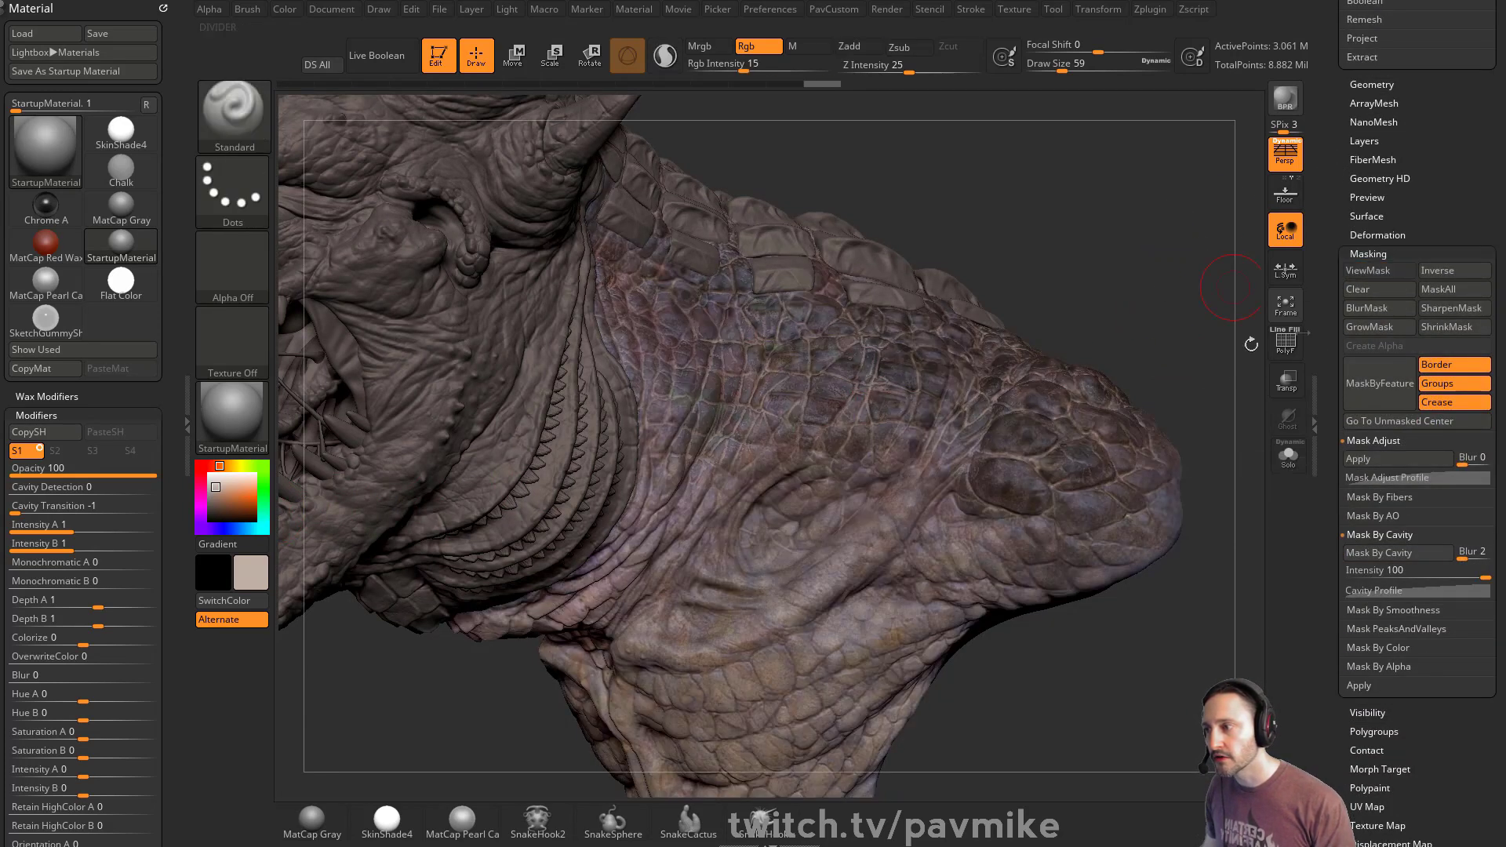
{"action": "left_click", "coordinate": [1166, 298], "text": "ctrl"}
{"action": "left_click", "coordinate": [1356, 274]}
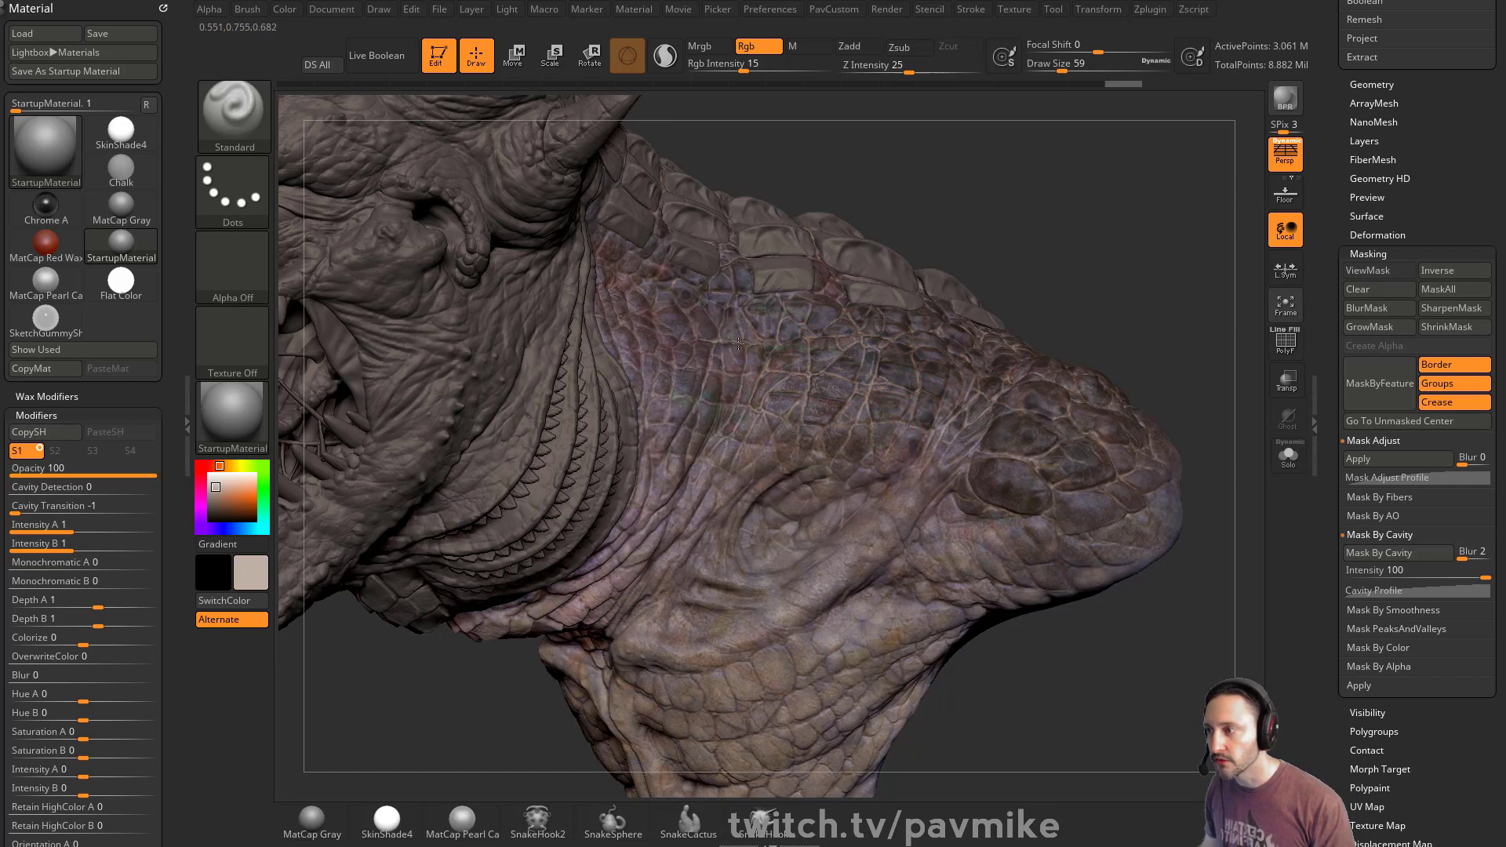
{"action": "mouse_move", "coordinate": [1082, 215]}
{"action": "left_mouse_down"}
{"action": "mouse_move", "coordinate": [1085, 461]}
{"action": "mouse_move", "coordinate": [1121, 229]}
{"action": "left_mouse_up"}
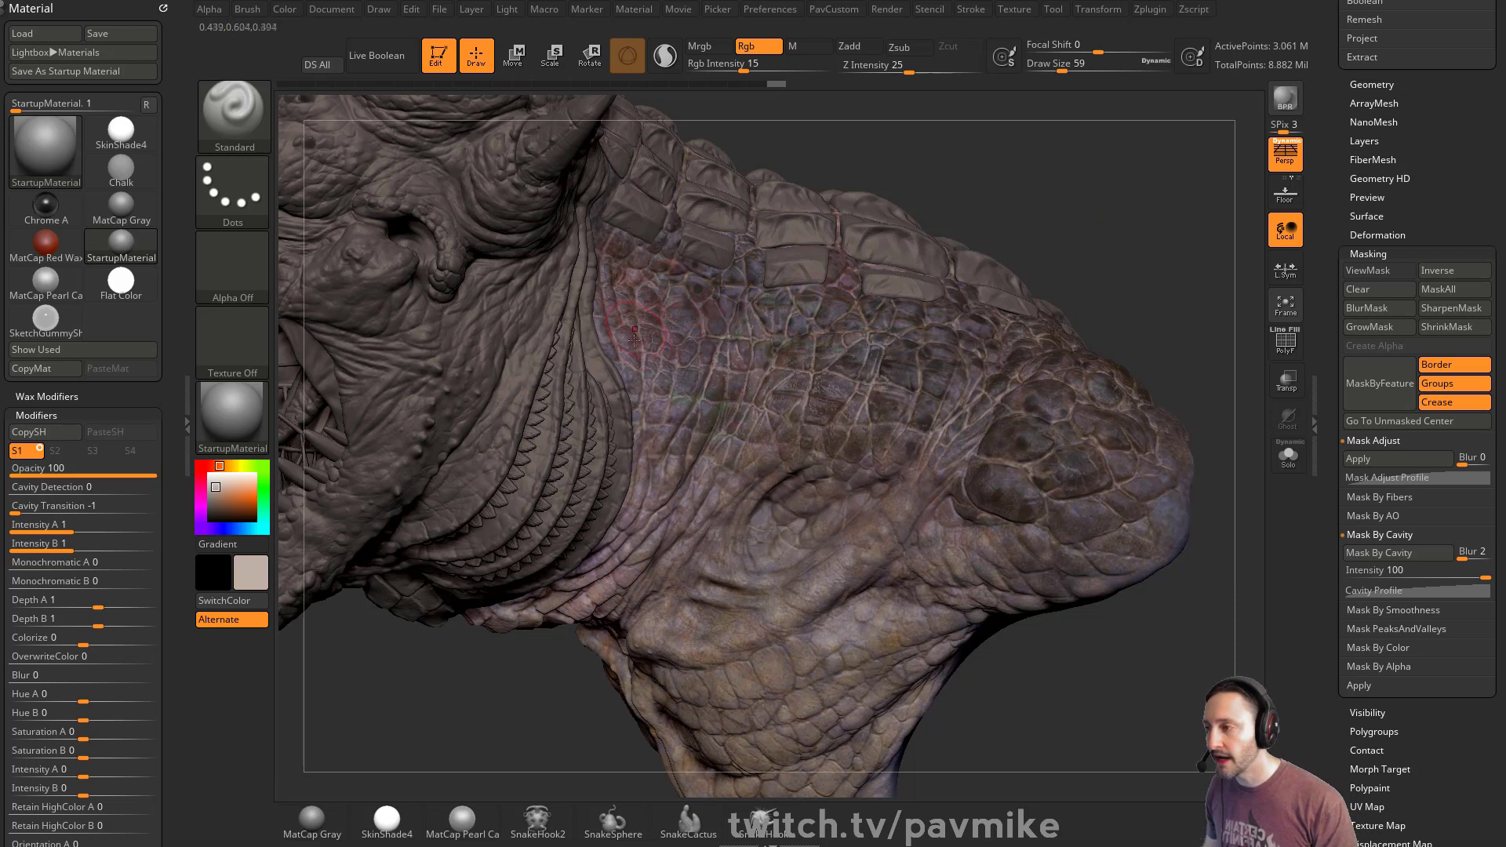
{"action": "right_click_drag", "start_coordinate": [819, 404], "coordinate": [914, 386]}
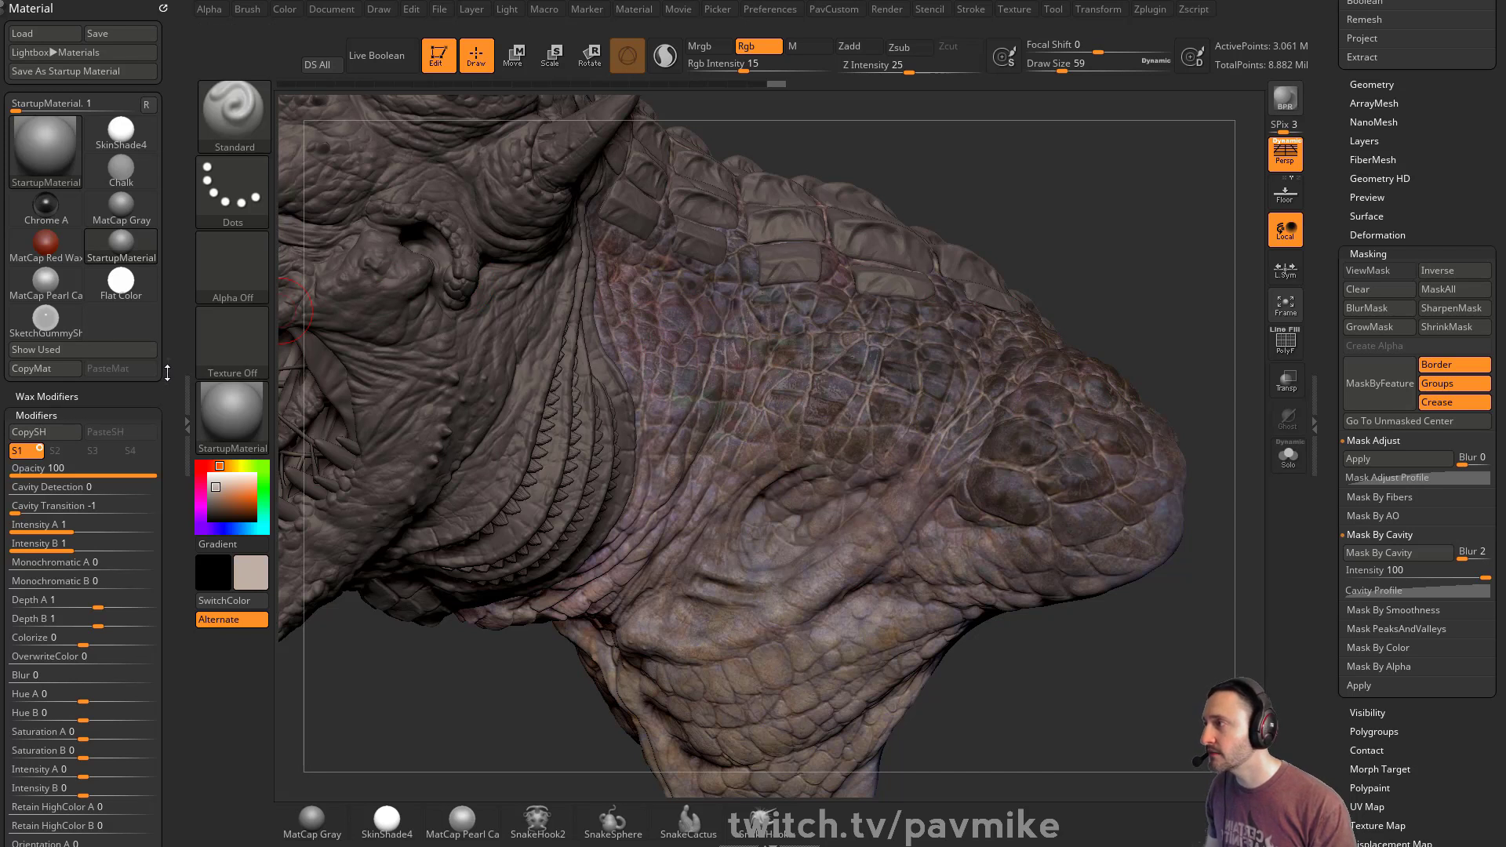
- Dock the Brush palette beside the canvas and expand the Standard brush's Alpha and Texture settings
{"action": "left_click", "coordinate": [283, 14]}
{"action": "mouse_move", "coordinate": [244, 11]}
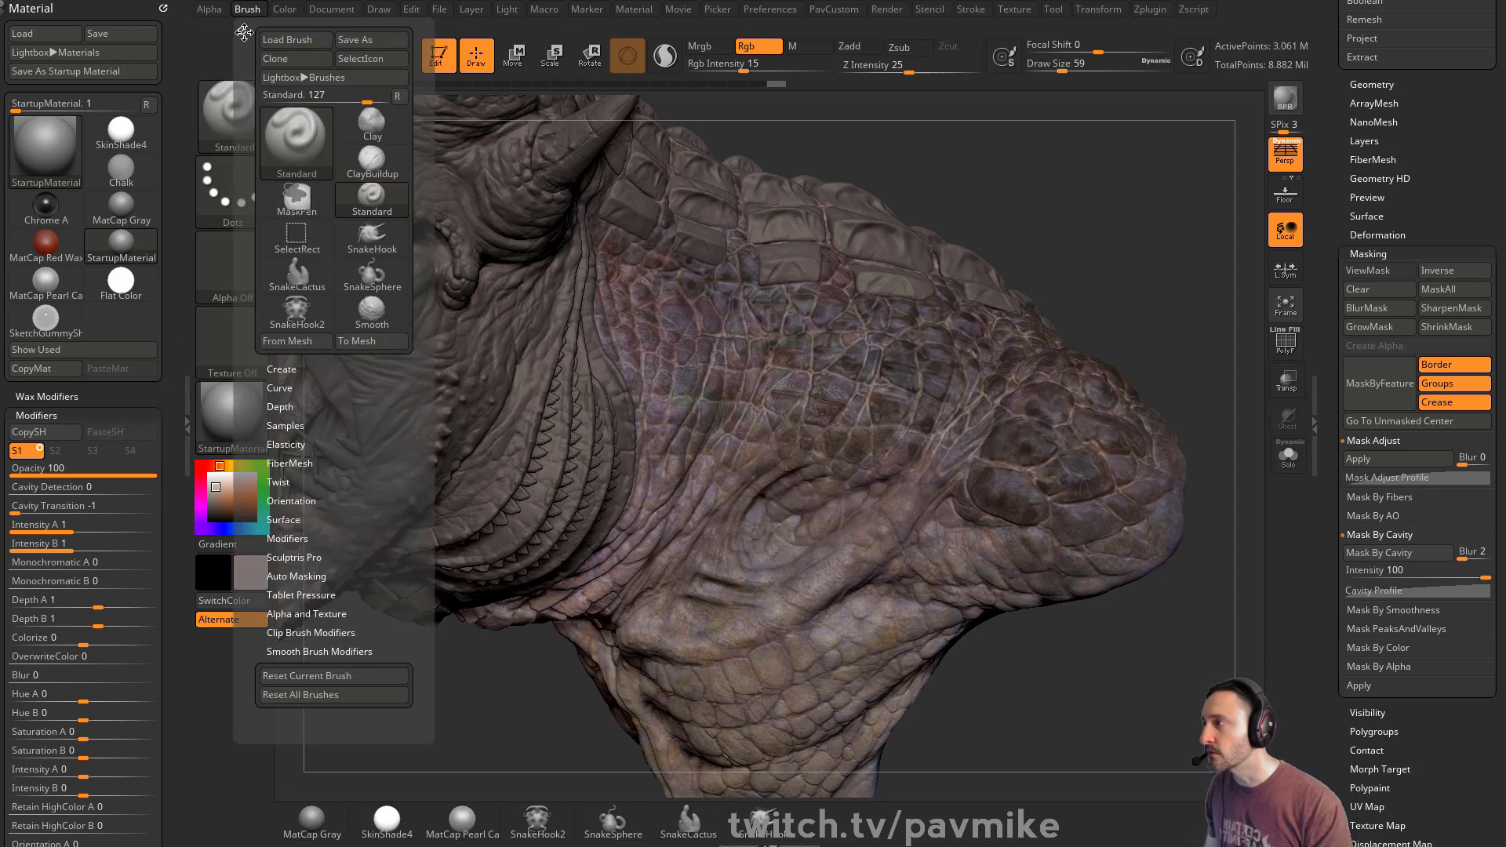
{"action": "left_click_drag", "start_coordinate": [239, 27], "coordinate": [92, 22]}
{"action": "left_click_drag", "start_coordinate": [133, 492], "coordinate": [132, 433]}
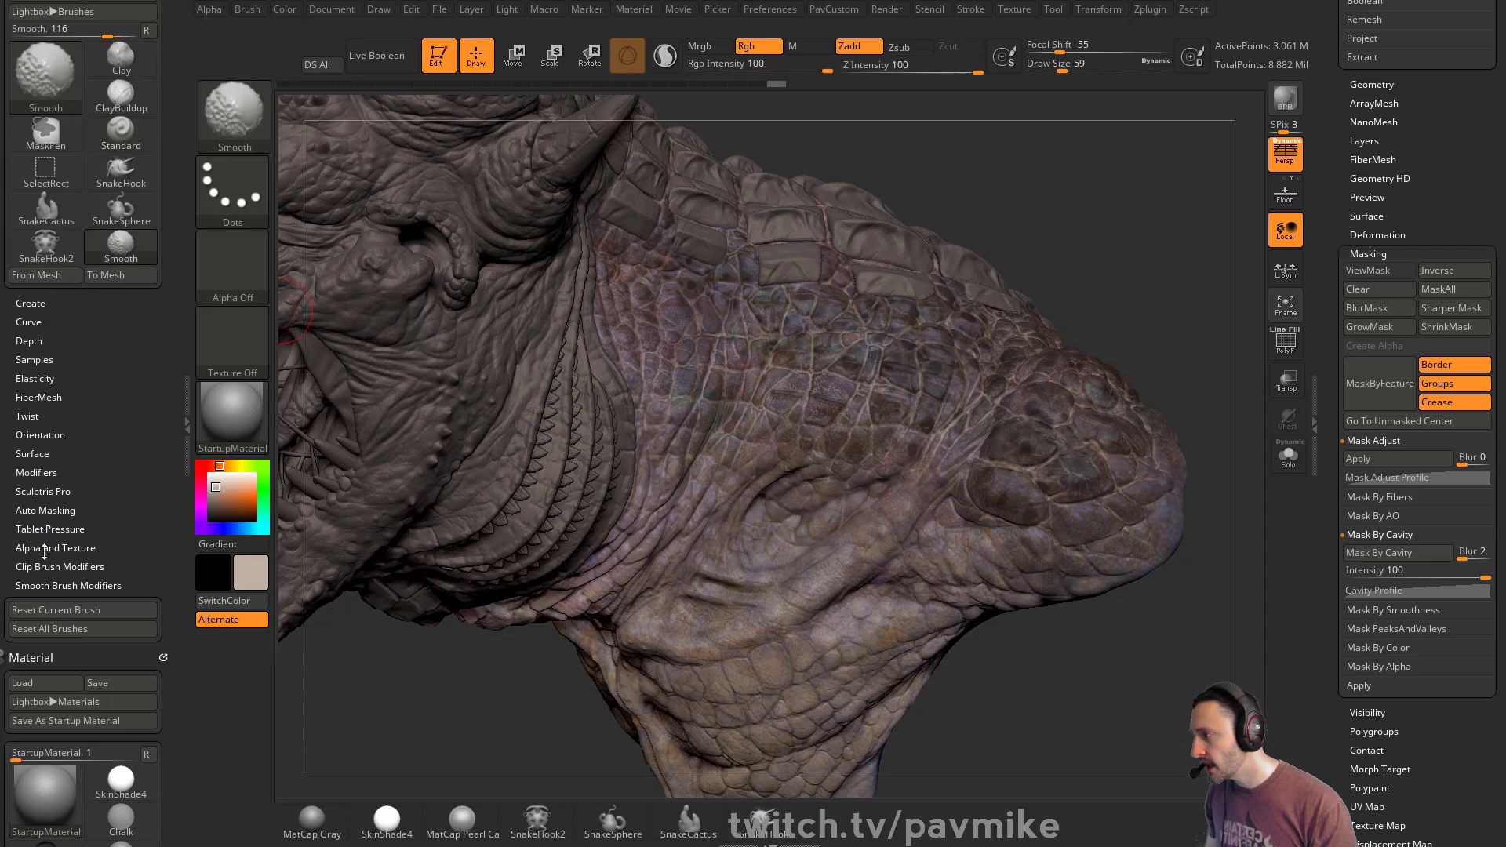
{"action": "left_click", "coordinate": [48, 547]}
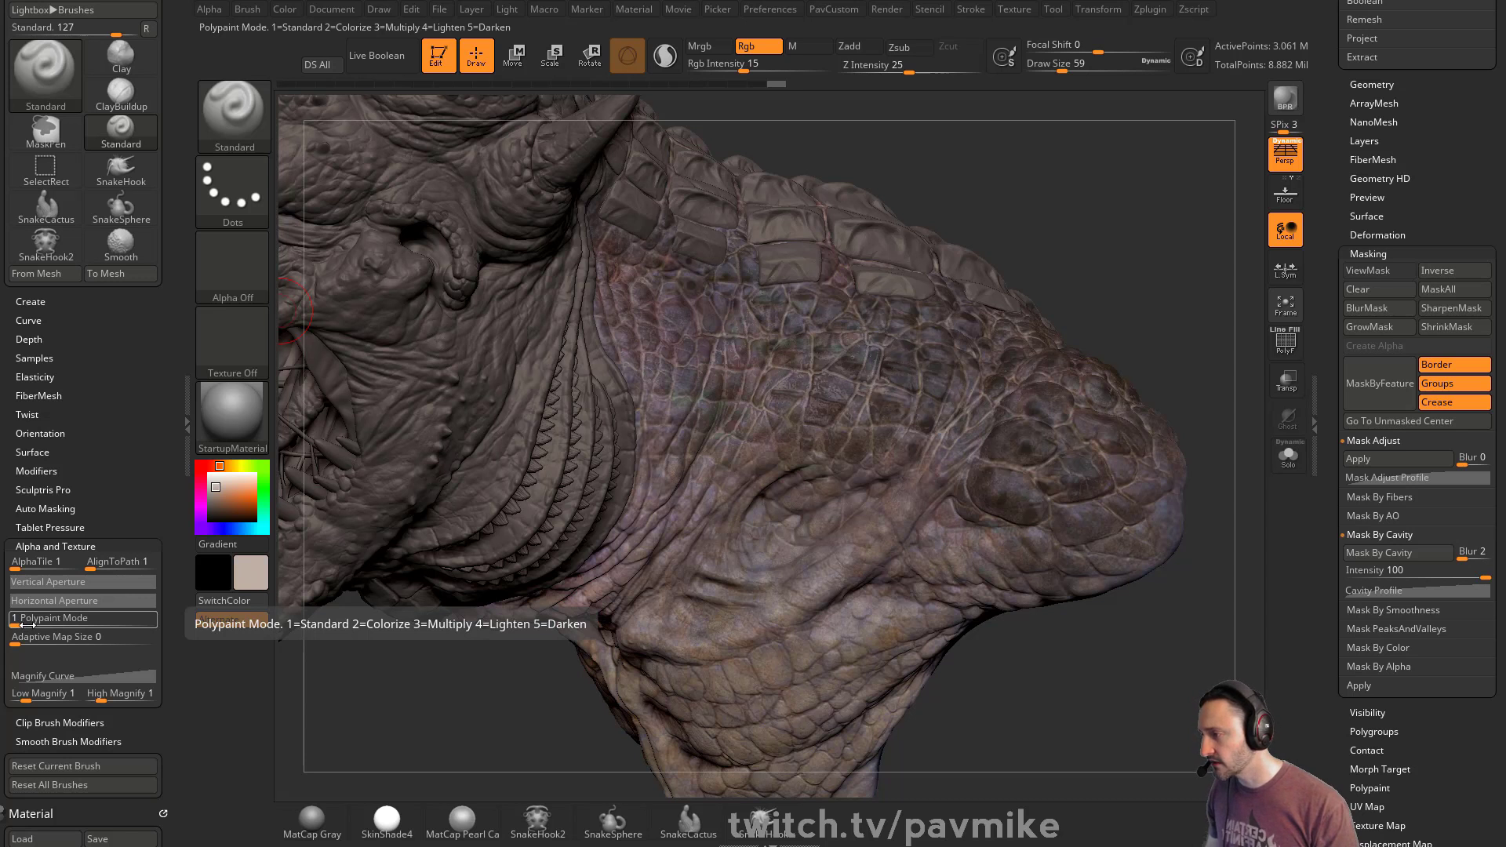
- Try Polypaint Mode 3 (Multiply) on the Standard brush, choose an orange paint colour, and return the mode to 1
{"action": "left_click_drag", "start_coordinate": [28, 620], "coordinate": [84, 620]}
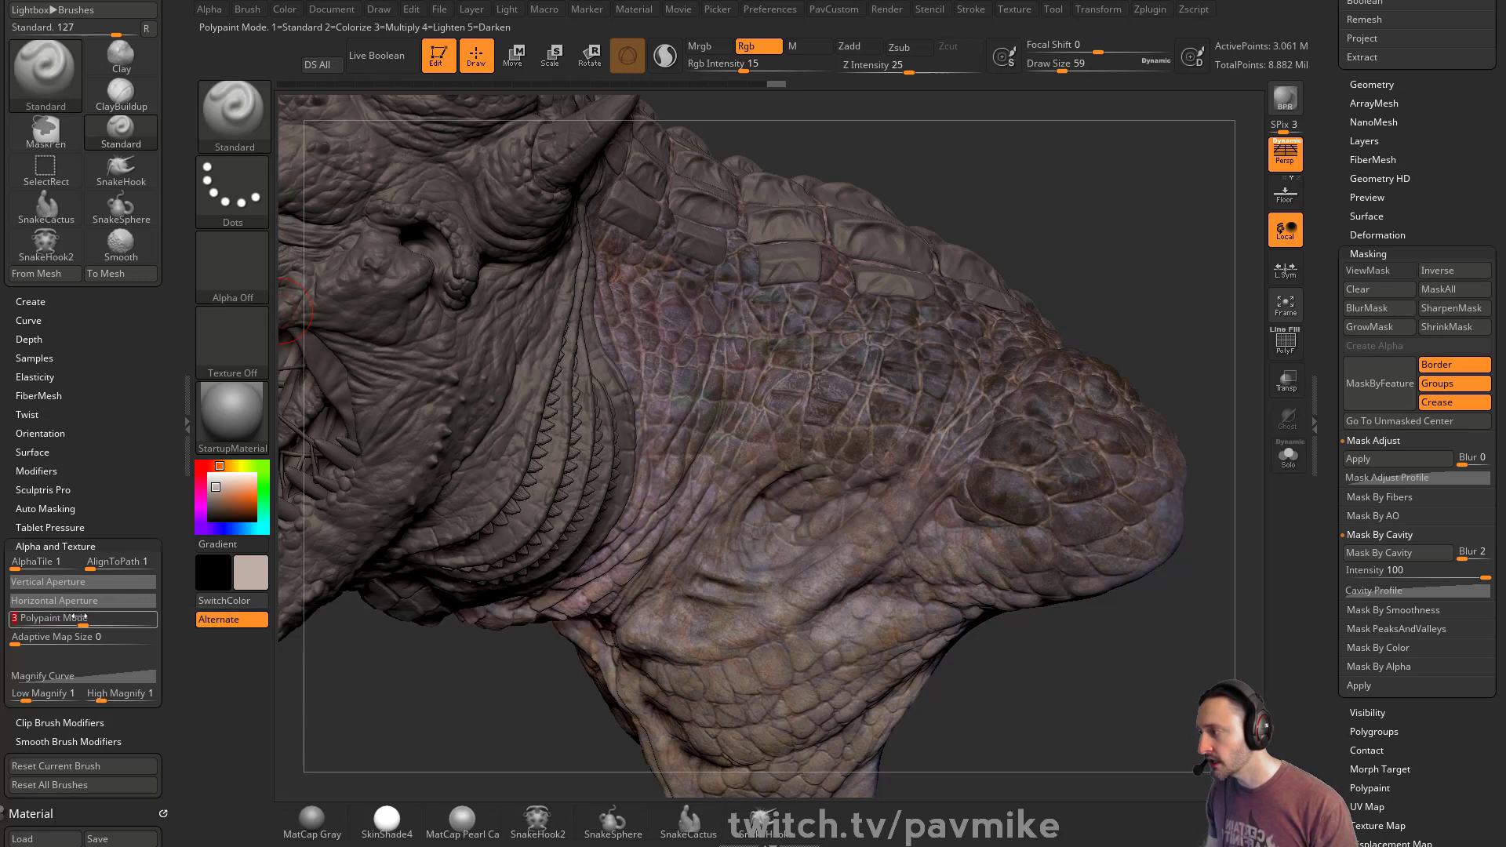
{"action": "left_click", "coordinate": [269, 503]}
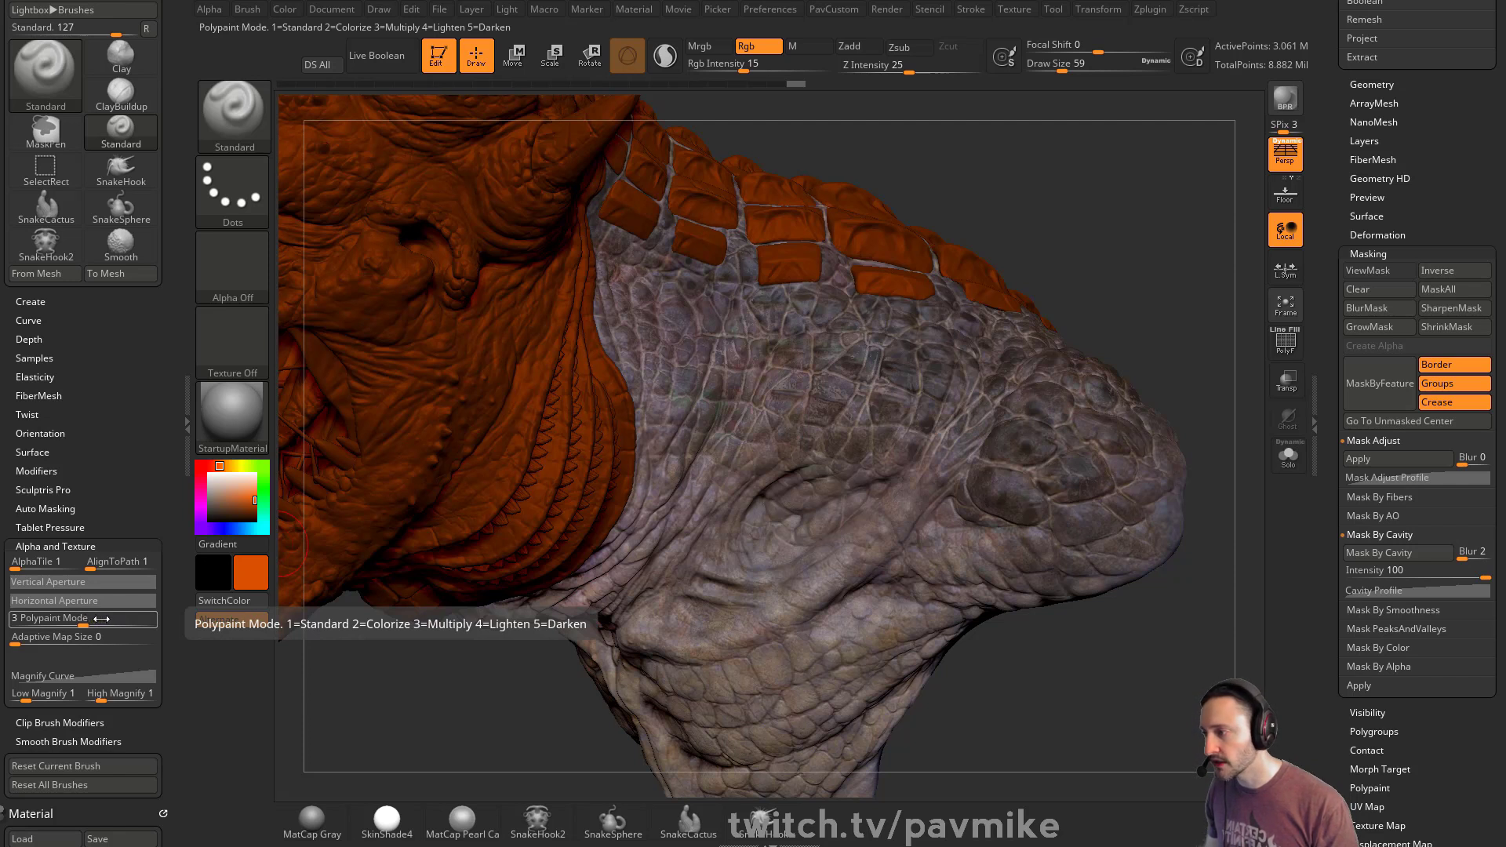
{"action": "left_click_drag", "start_coordinate": [99, 618], "coordinate": [14, 619]}
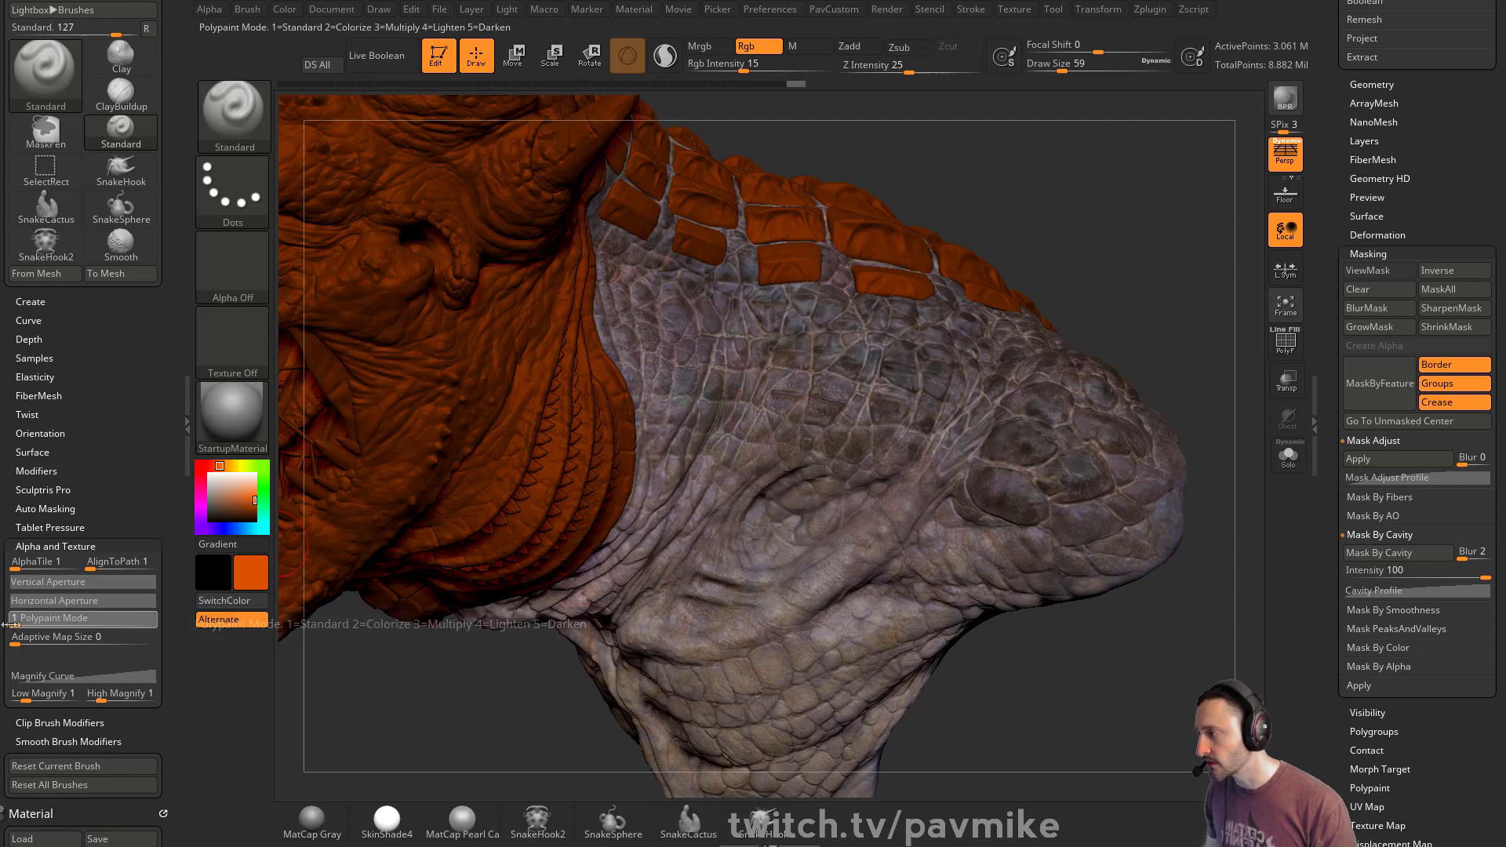
{"action": "mouse_move", "coordinate": [1148, 271]}
{"action": "left_mouse_down"}
{"action": "mouse_move", "coordinate": [1133, 292]}
{"action": "mouse_move", "coordinate": [1151, 304]}
{"action": "left_mouse_up"}
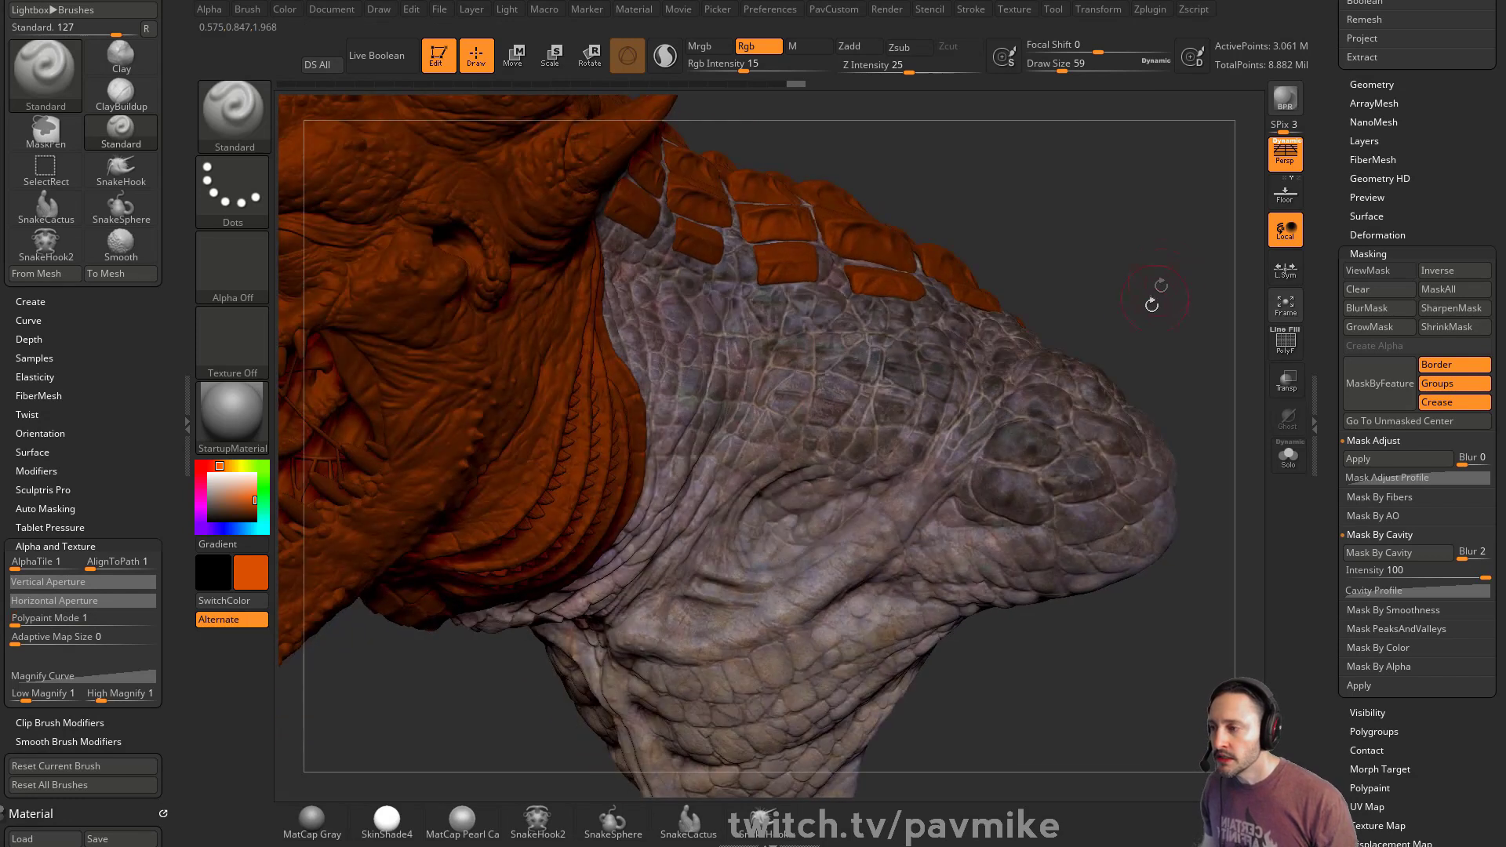
- Turn on polypaint for all subtools, bring the whole bust into view, and set the draw size to 29
{"action": "left_click_drag", "start_coordinate": [1333, 262], "coordinate": [1323, 502]}
{"action": "left_click", "coordinate": [1465, 305], "text": "shift"}
{"action": "left_click", "coordinate": [1466, 305], "text": "shift"}
{"action": "mouse_move", "coordinate": [1138, 295]}
{"action": "left_mouse_down", "text": "alt"}
{"action": "mouse_move", "coordinate": [1019, 228]}
{"action": "mouse_move", "coordinate": [1063, 258]}
{"action": "mouse_move", "coordinate": [1082, 244]}
{"action": "left_mouse_up", "text": "alt"}
{"action": "key", "text": "s"}
{"action": "left_click", "coordinate": [1066, 250]}
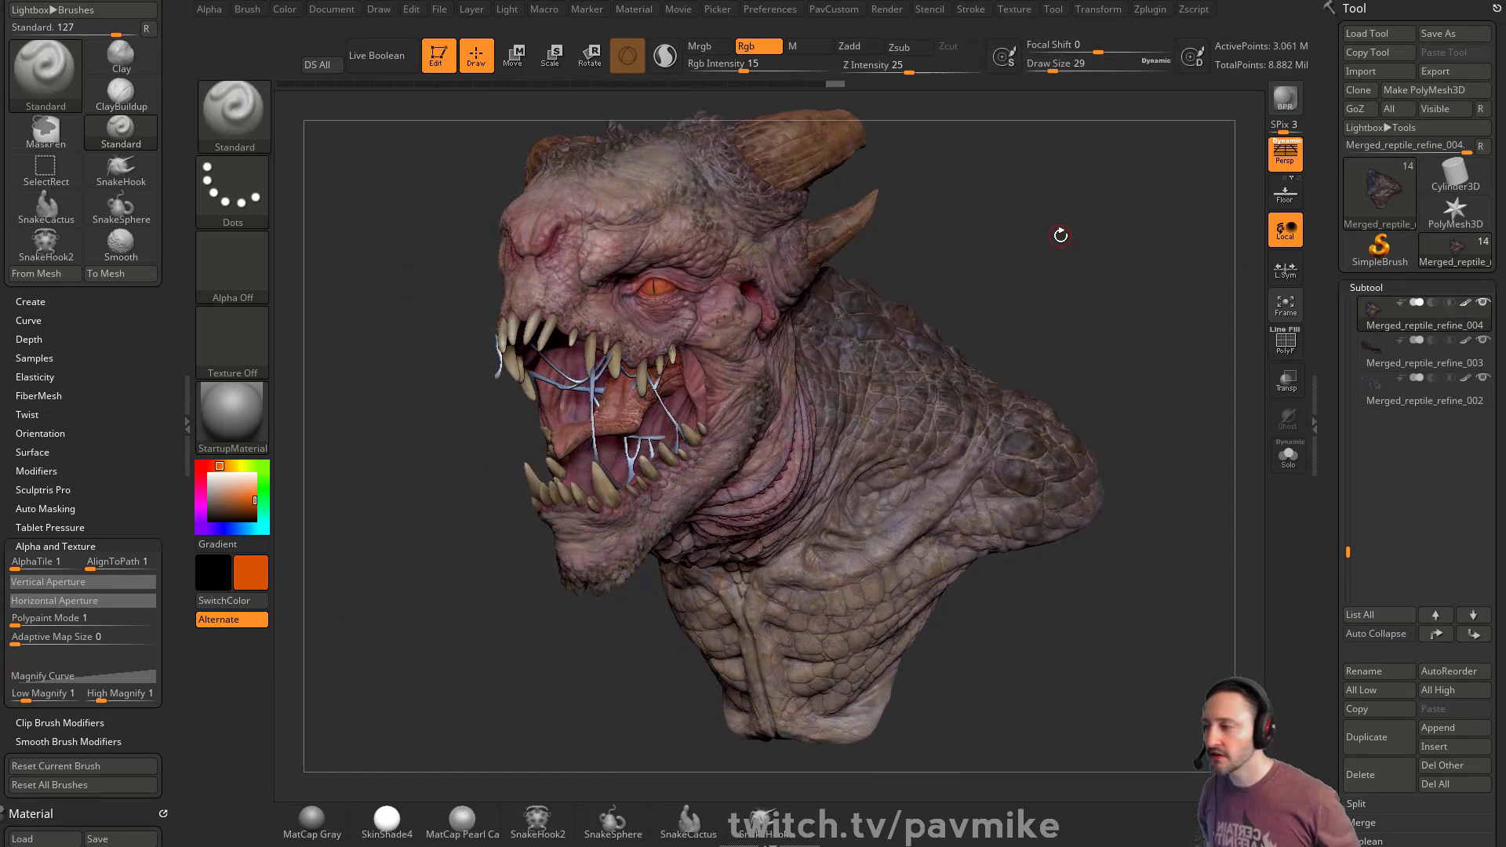
- Show the floor grid beneath the painted creature bust
{"action": "left_click_drag", "start_coordinate": [1053, 140], "coordinate": [1074, 198]}
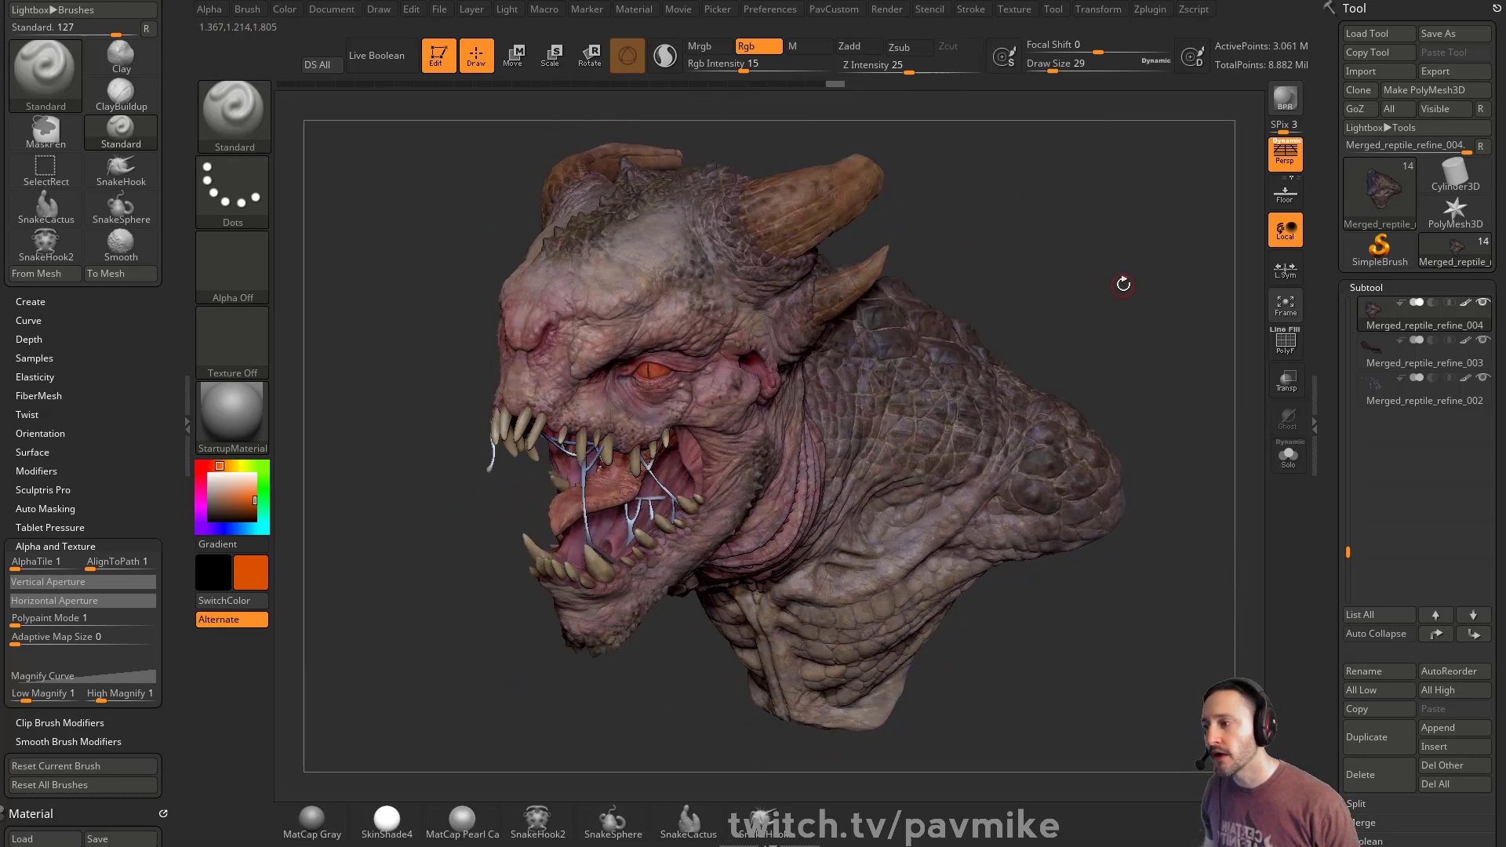
{"action": "left_click", "coordinate": [1285, 193]}
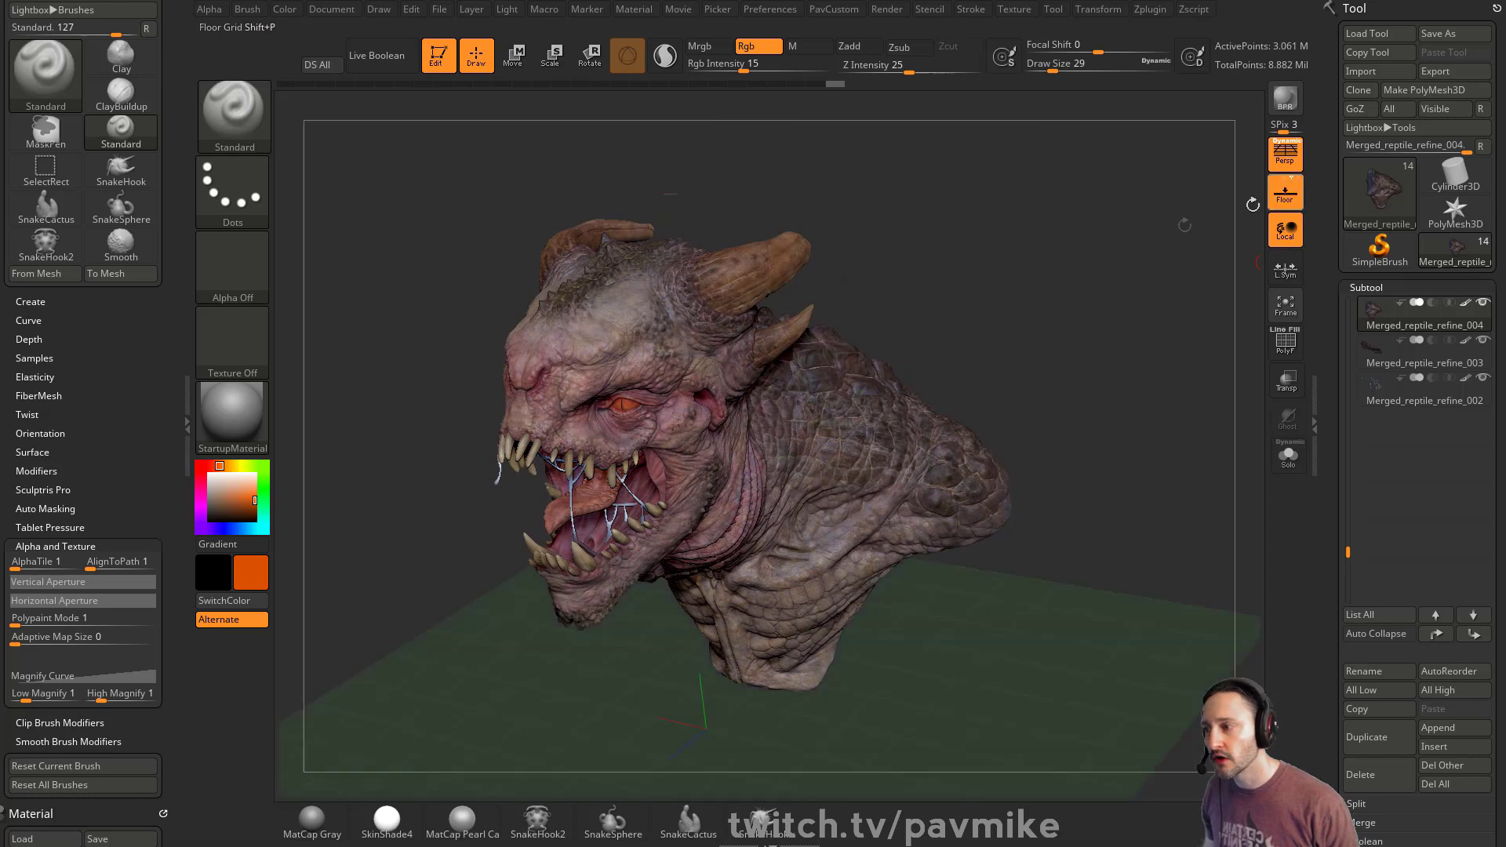